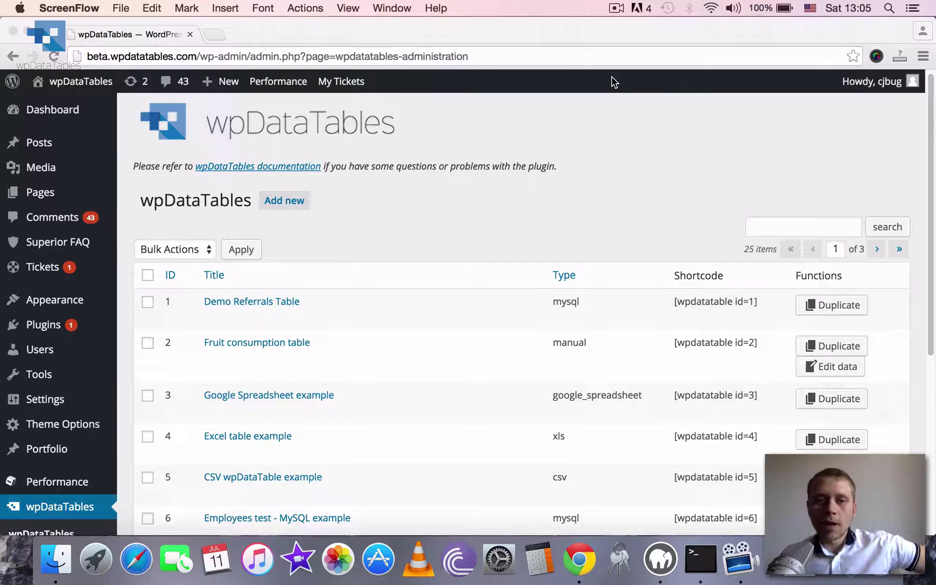
# Step: Scroll through and reload the wpDataTables list of all tables
pyautogui.click(932, 110)
pyautogui.scroll(1, 930, 106)
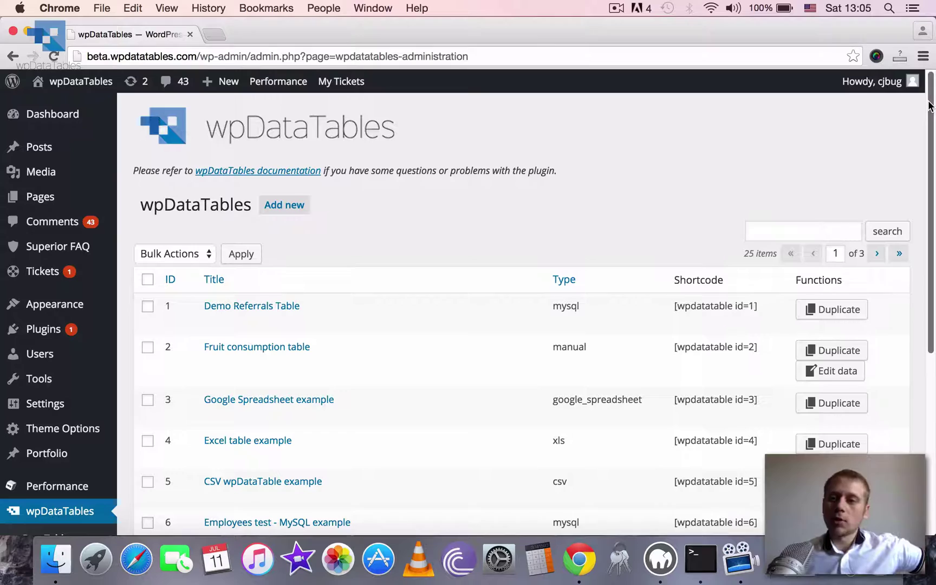
pyautogui.moveTo(929, 106); pyautogui.dragTo(914, 271)
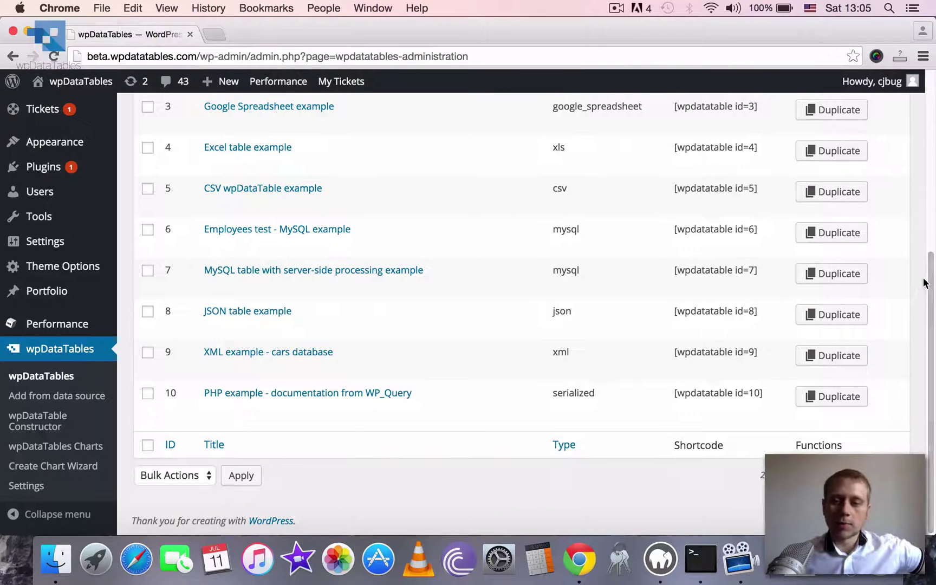
pyautogui.moveTo(270, 241)
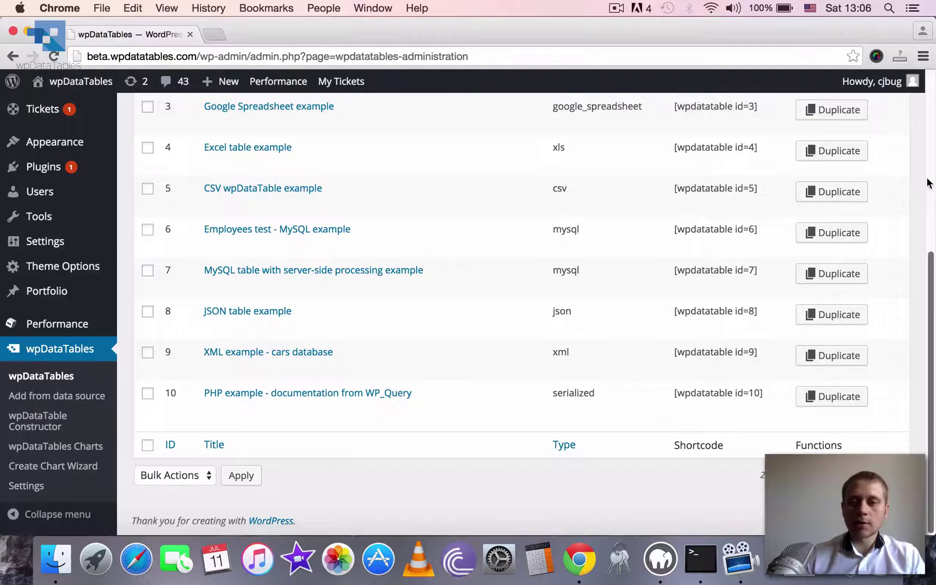
pyautogui.scroll(2, 929, 149)
pyautogui.scroll(5, 929, 149)
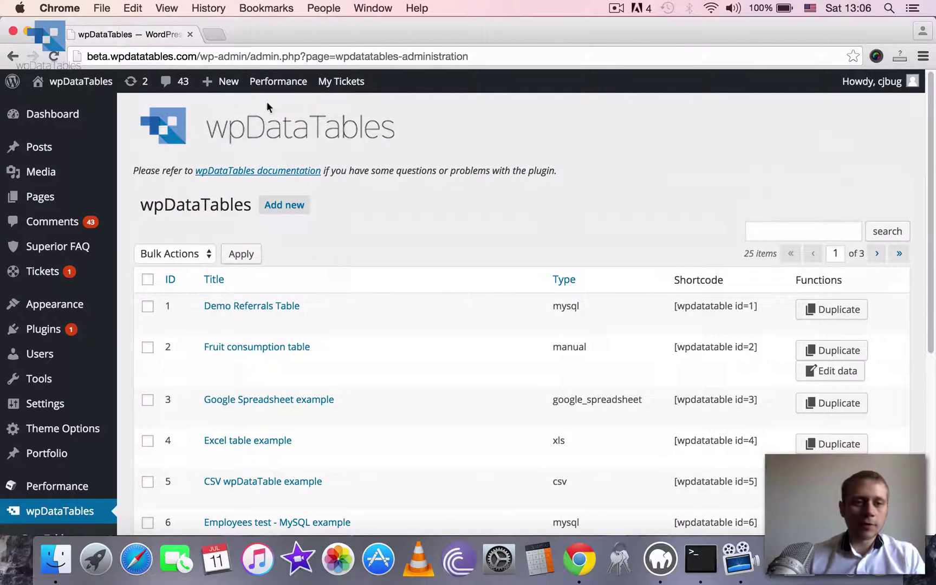
pyautogui.scroll(-6, 178, 117)
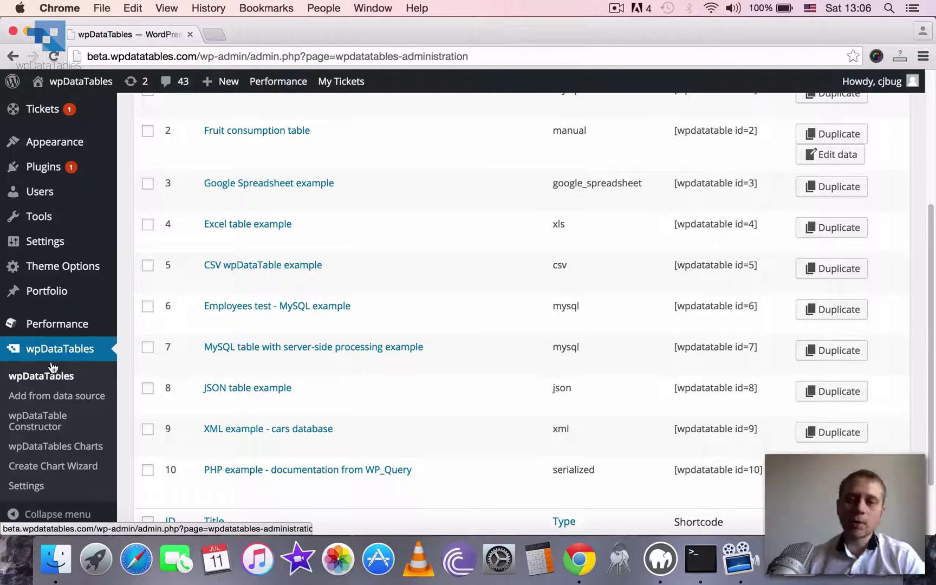
pyautogui.click(932, 86)
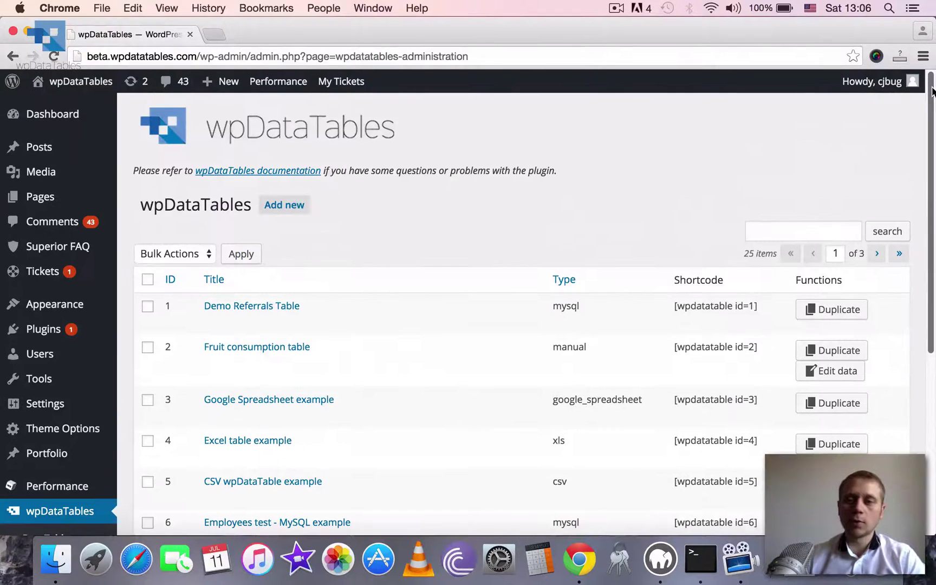
pyautogui.moveTo(932, 94)
pyautogui.mouseDown()
pyautogui.moveTo(932, 113)
pyautogui.moveTo(931, 86)
pyautogui.mouseUp()
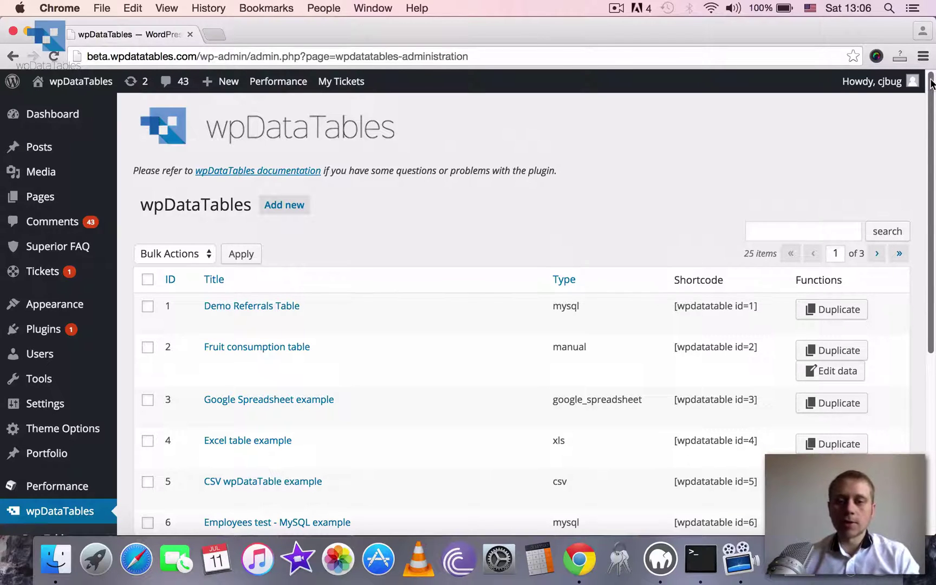
pyautogui.moveTo(931, 76); pyautogui.dragTo(911, 177)
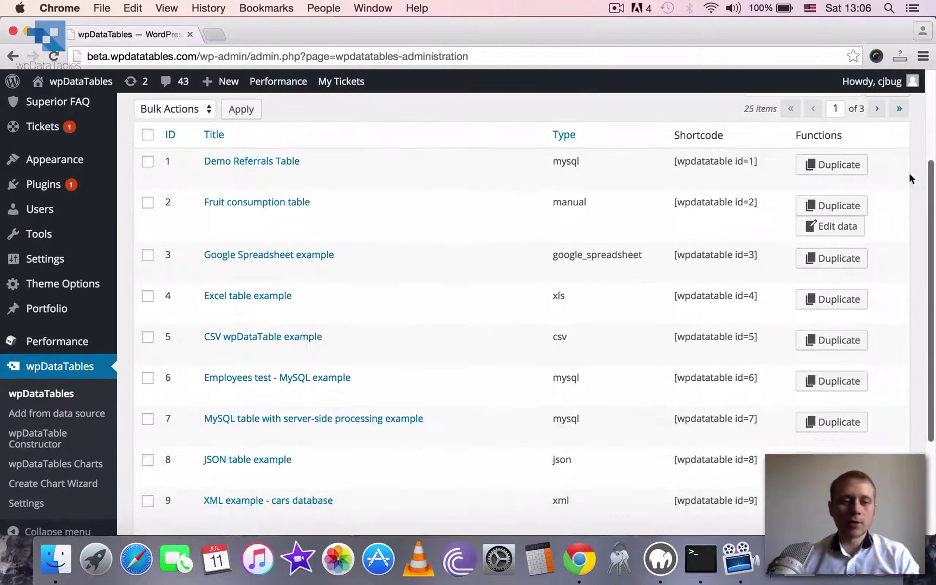
pyautogui.click(46, 367)
pyautogui.click(932, 89)
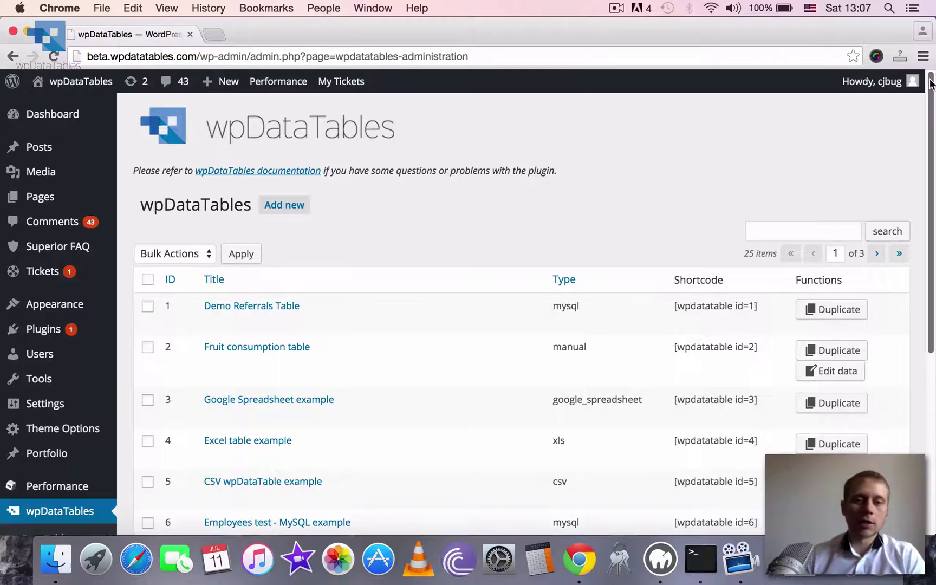
# Step: Select table 1's shortcode [wpdatatable id=1], then clear the selection
pyautogui.moveTo(931, 81)
pyautogui.mouseDown()
pyautogui.moveTo(910, 221)
pyautogui.moveTo(915, 286)
pyautogui.moveTo(921, 70)
pyautogui.mouseUp()
pyautogui.scroll(-1, 920, 70)
pyautogui.moveTo(206, 261)
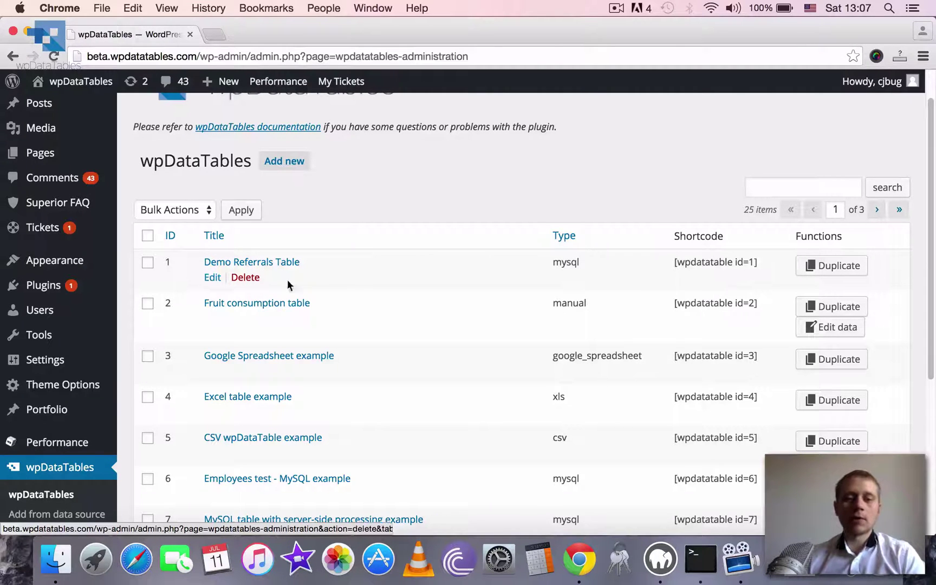
pyautogui.doubleClick(551, 266)
pyautogui.click(577, 265)
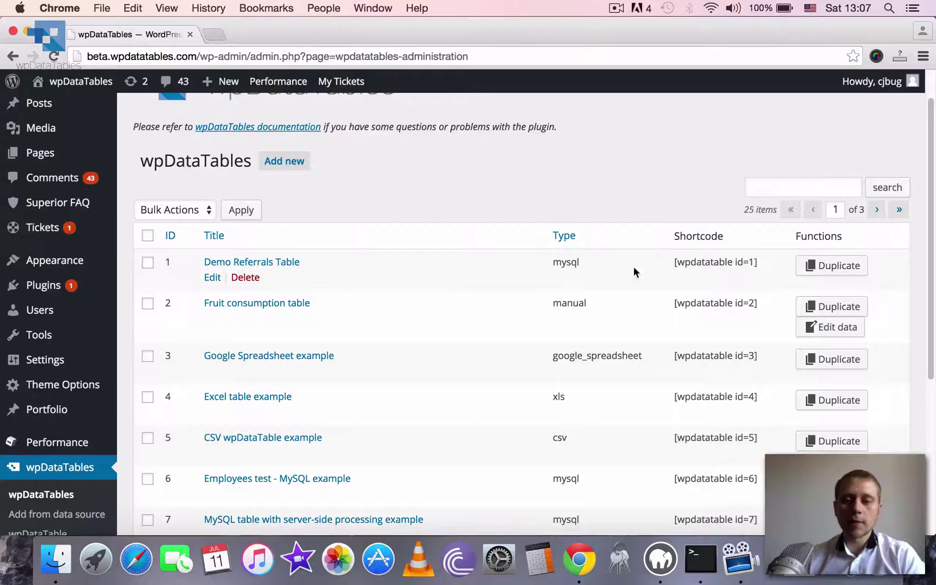
pyautogui.moveTo(673, 262); pyautogui.dragTo(779, 265)
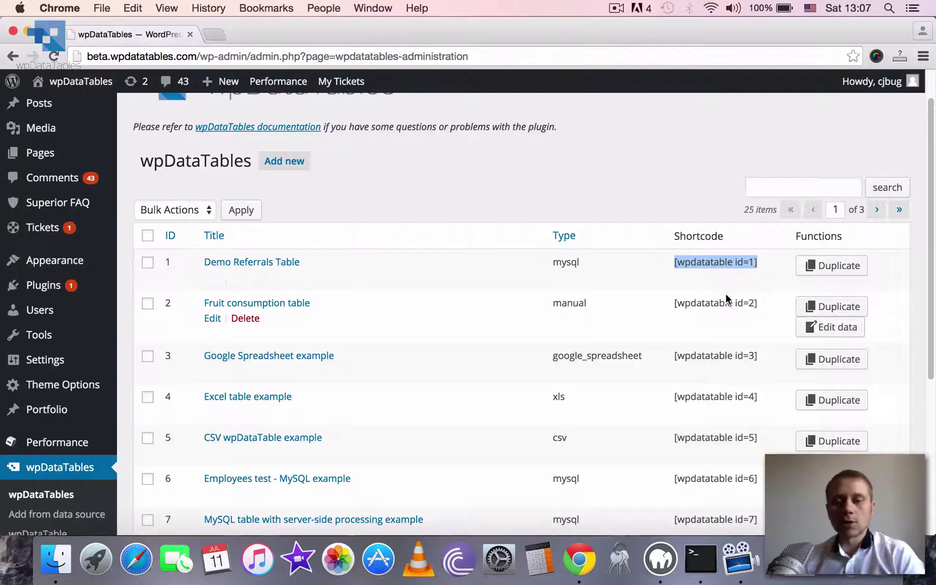
pyautogui.click(735, 266)
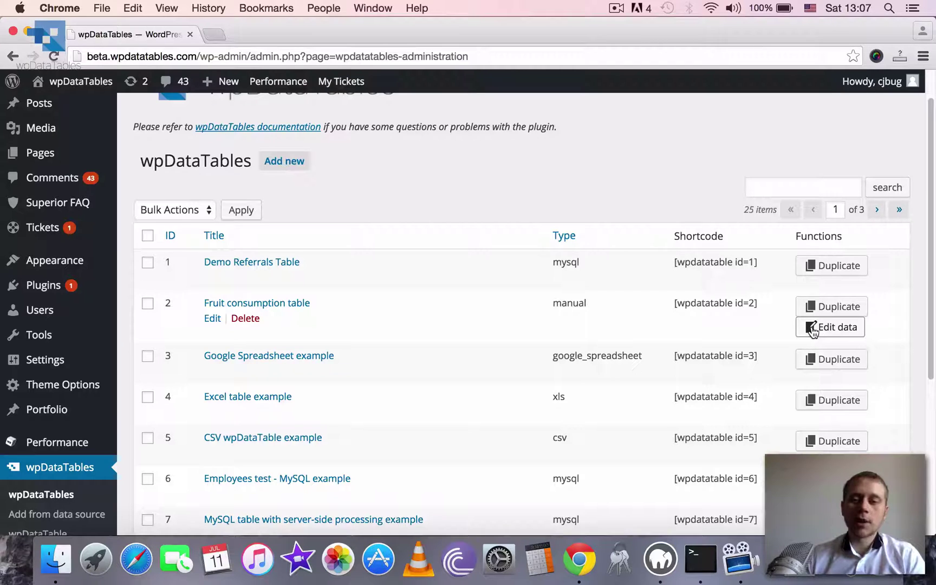
# Step: Open Fruit consumption's data editor, select George's row, and open then close its edit form
pyautogui.click(813, 330)
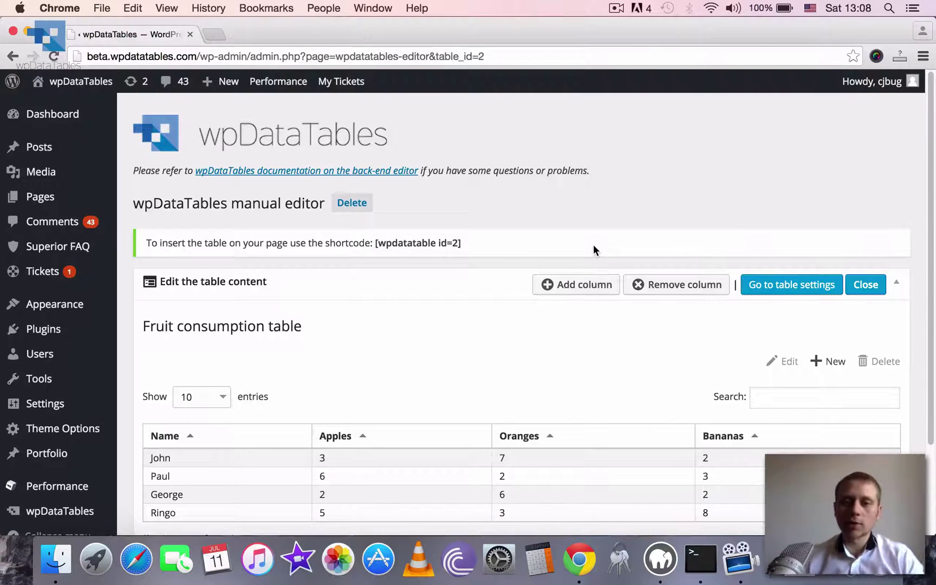
pyautogui.scroll(-3, 931, 162)
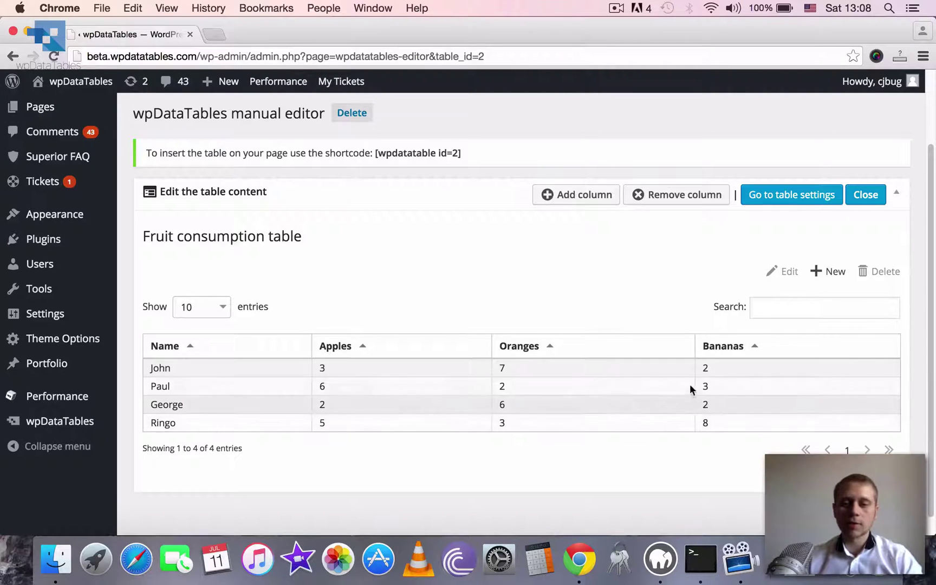
pyautogui.click(341, 386)
pyautogui.click(408, 404)
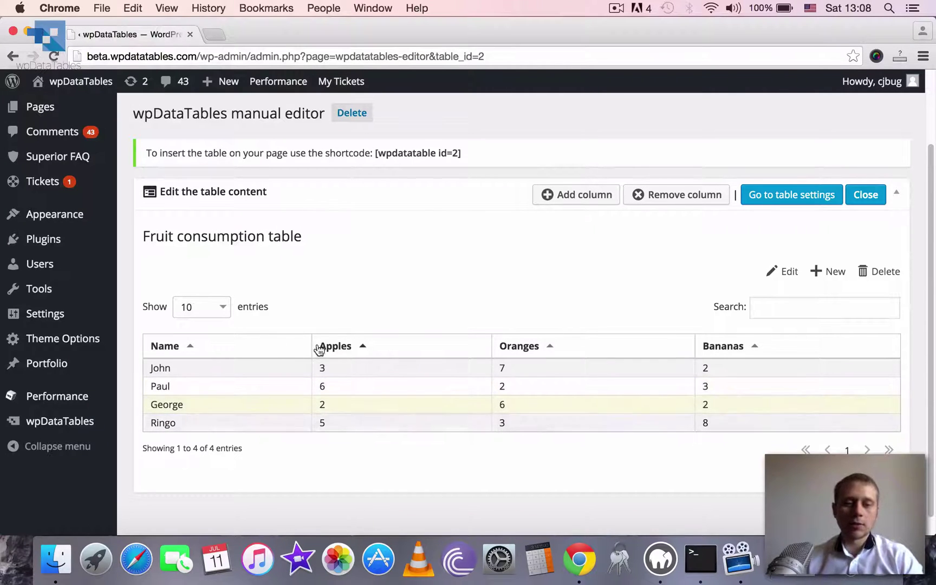
pyautogui.click(784, 274)
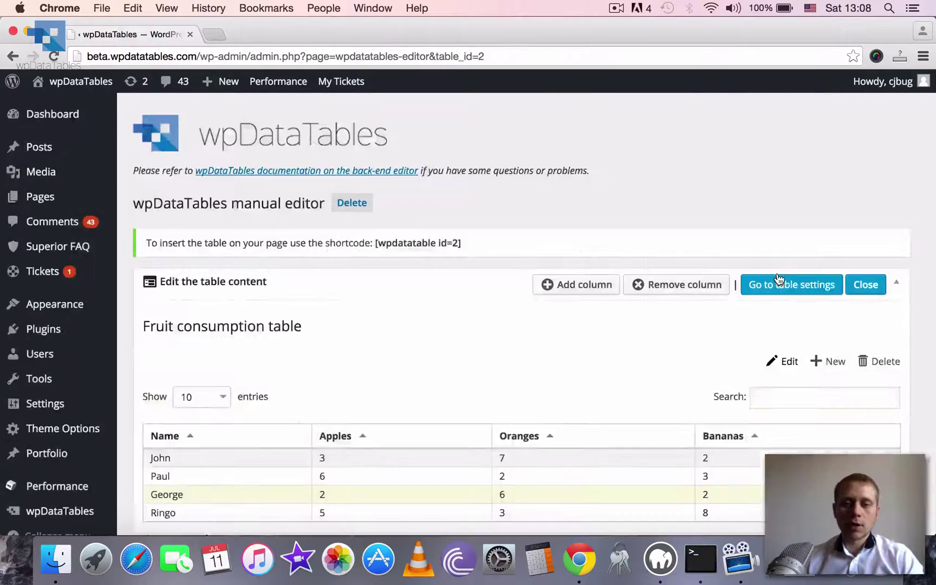
pyautogui.click(637, 213)
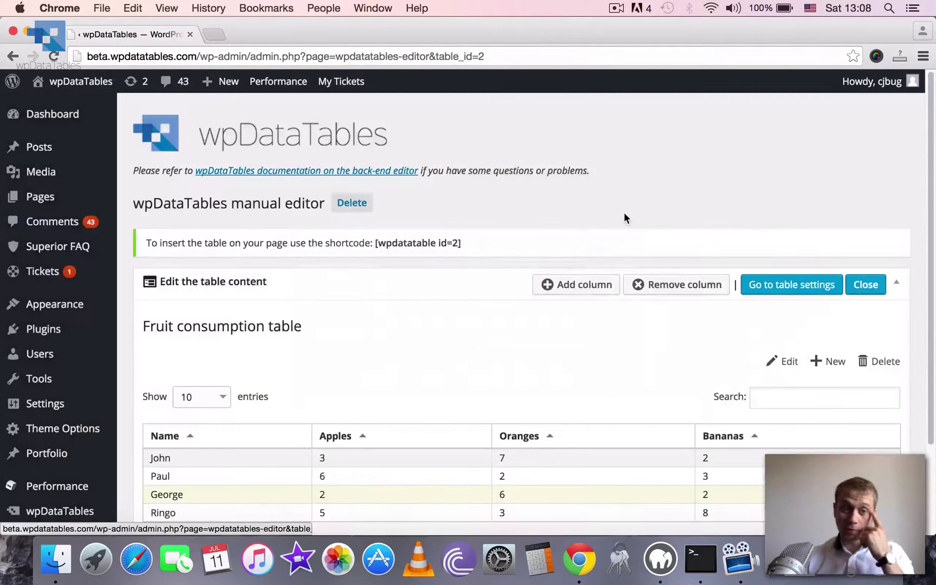
pyautogui.scroll(-2, 626, 211)
# Step: Return to the tables list and page forward to page 3, then back to page 2
pyautogui.moveTo(82, 470)
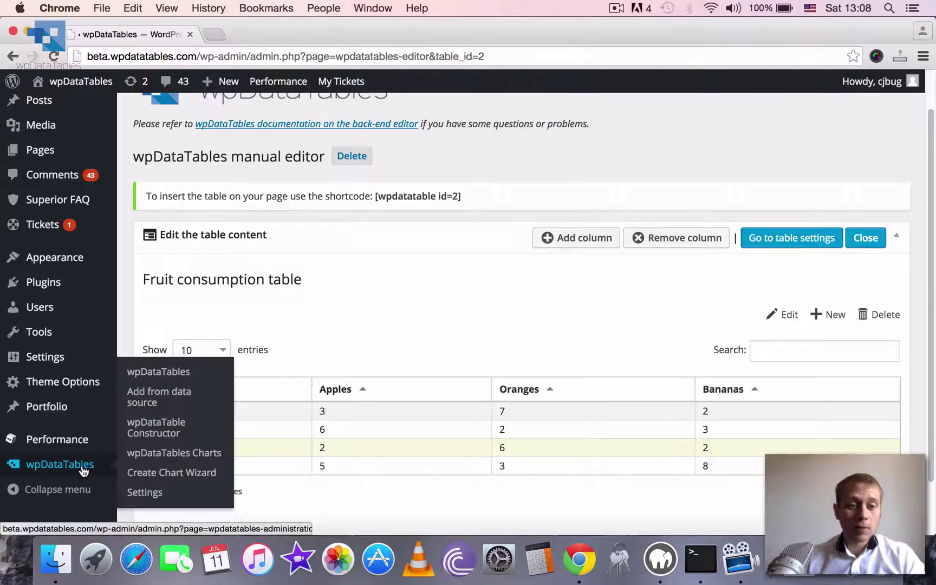
pyautogui.click(157, 371)
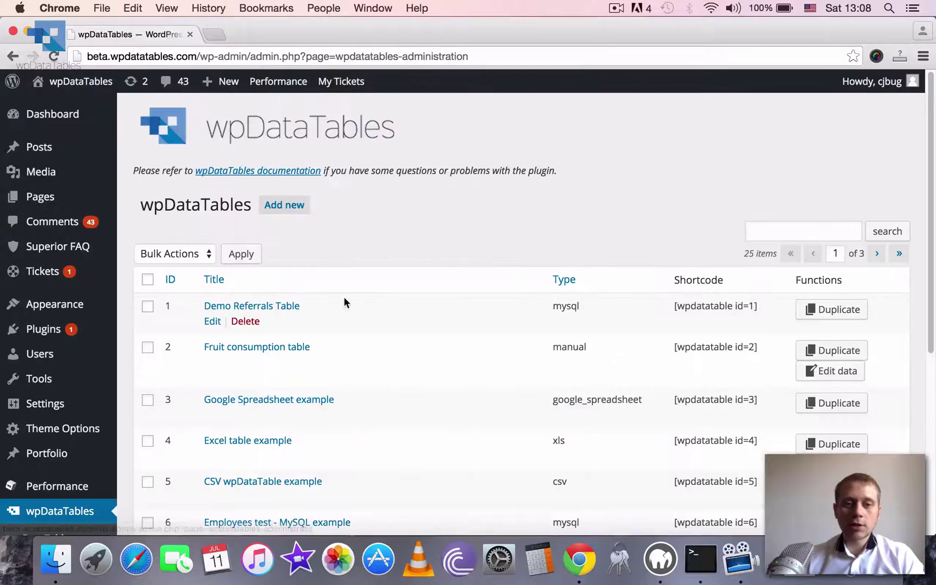
pyautogui.scroll(-5, 931, 144)
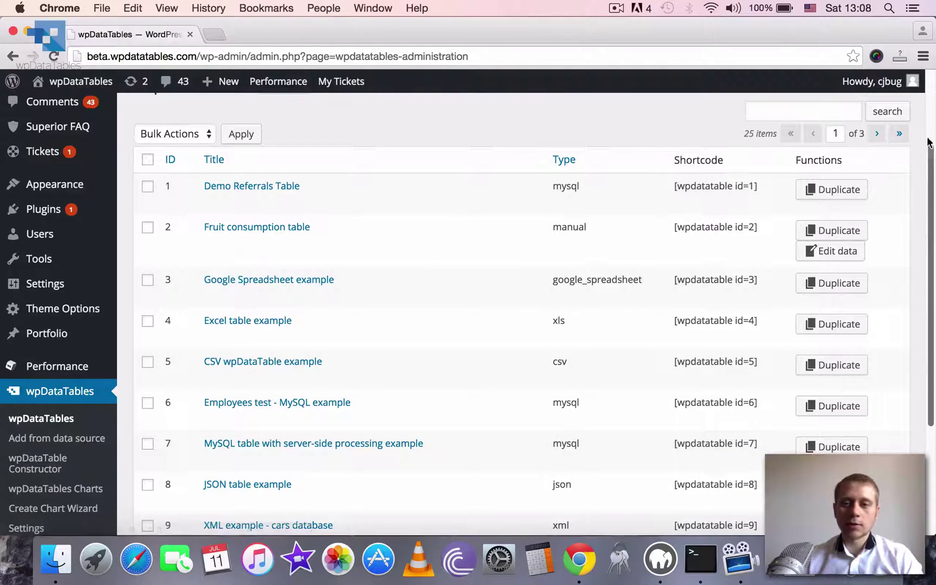
pyautogui.scroll(-5, 901, 293)
pyautogui.click(892, 494)
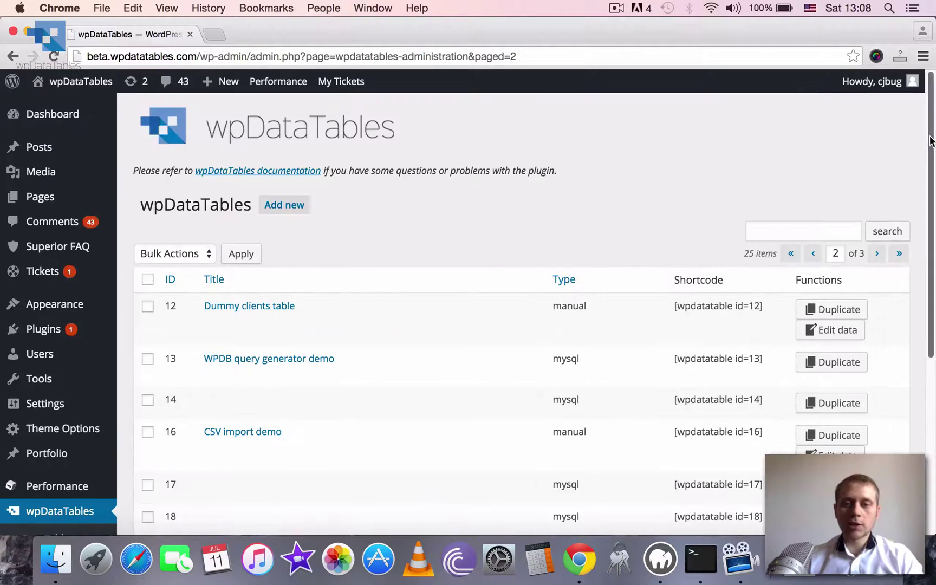
pyautogui.moveTo(930, 141); pyautogui.dragTo(919, 165)
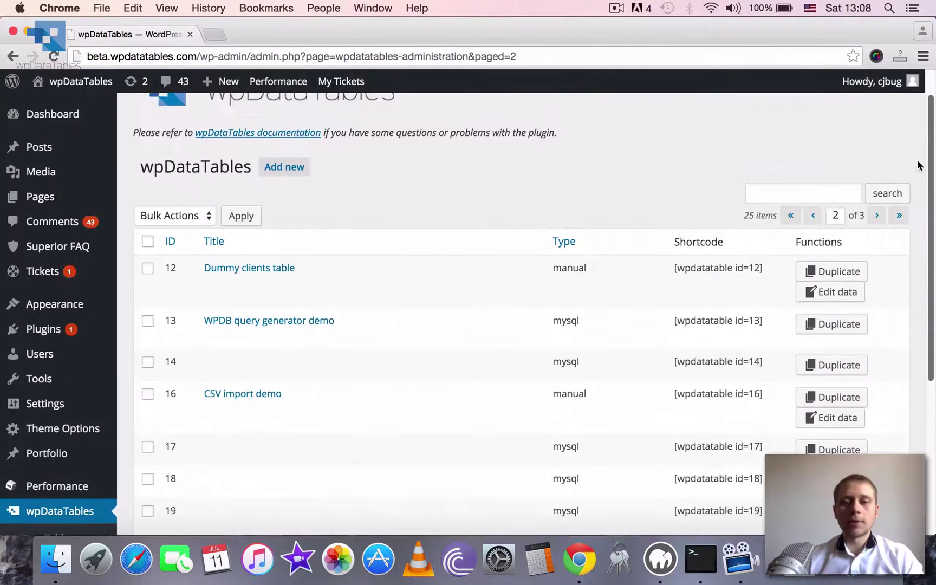
pyautogui.click(877, 208)
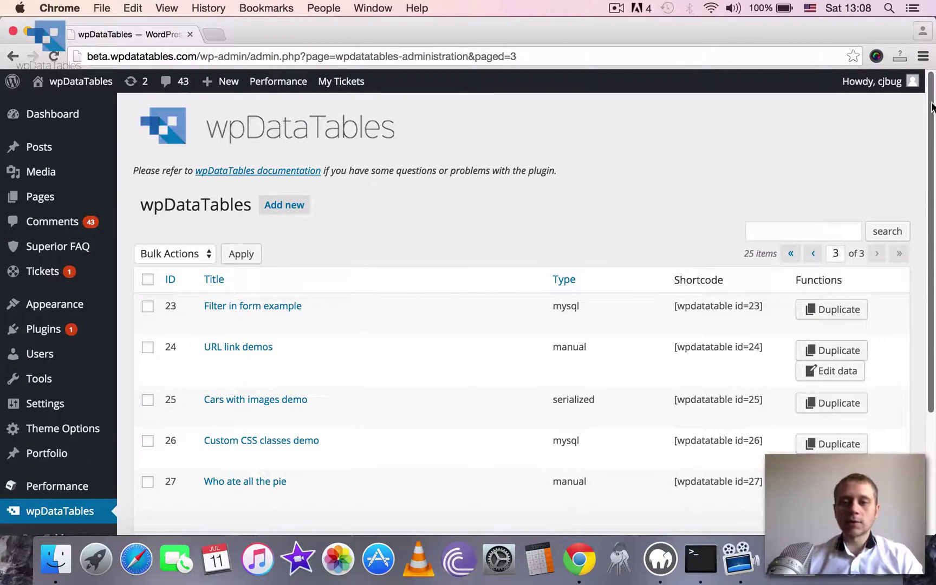
pyautogui.moveTo(931, 107); pyautogui.dragTo(926, 243)
pyautogui.click(829, 412)
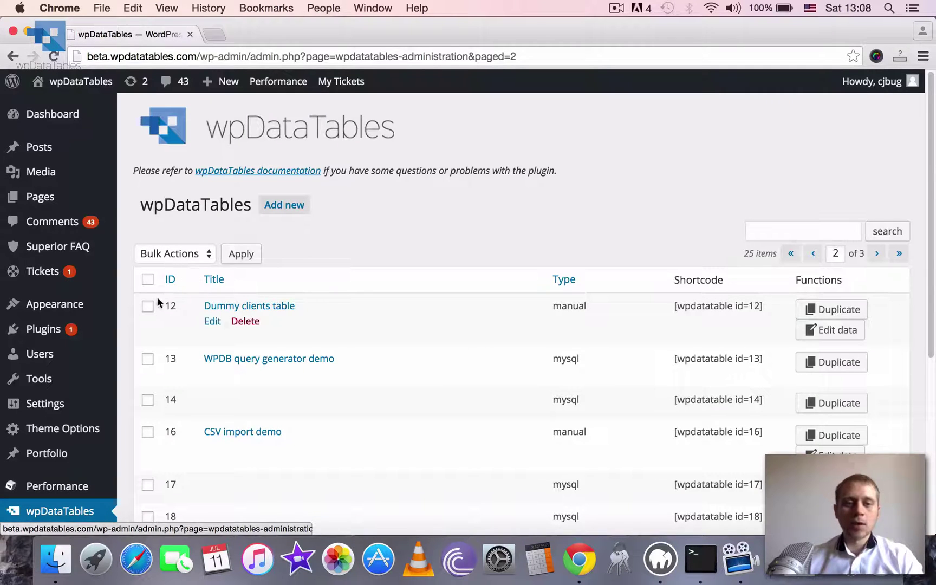
# Step: Tick tables 12, 13, 14, 16 and 17, leaving the bulk action unset
pyautogui.click(147, 306)
pyautogui.click(147, 359)
pyautogui.click(148, 400)
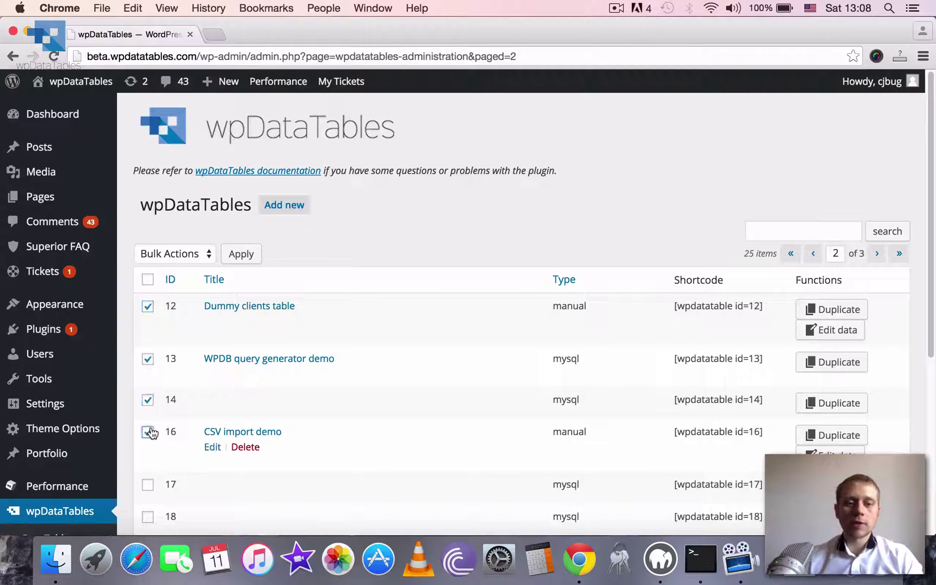
pyautogui.click(147, 432)
pyautogui.click(147, 485)
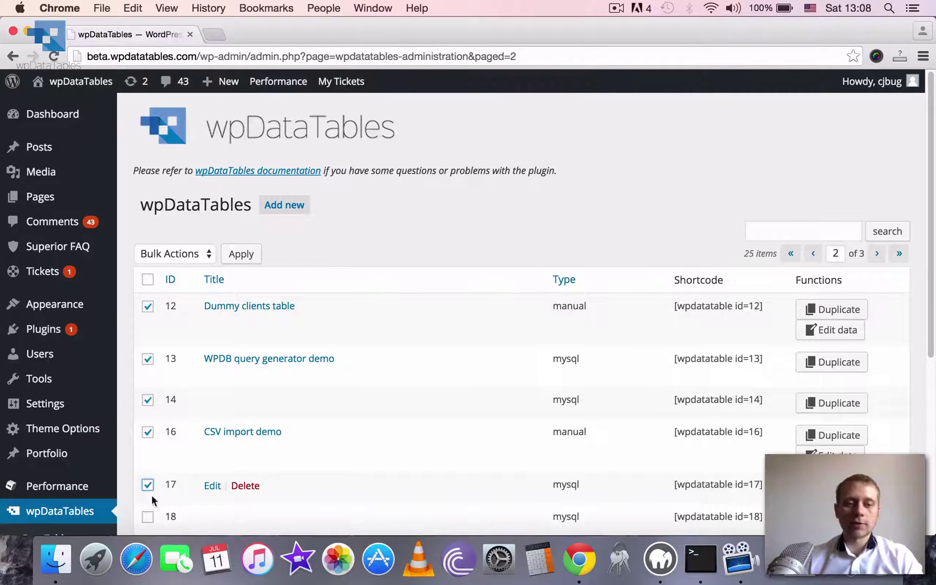
pyautogui.click(172, 253)
pyautogui.click(312, 229)
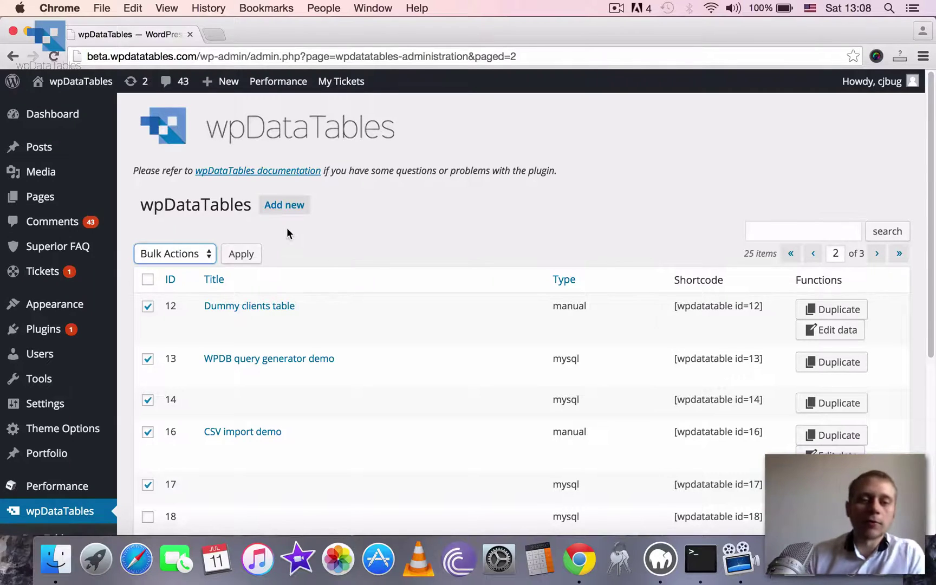
pyautogui.click(454, 224)
pyautogui.scroll(-4, 445, 222)
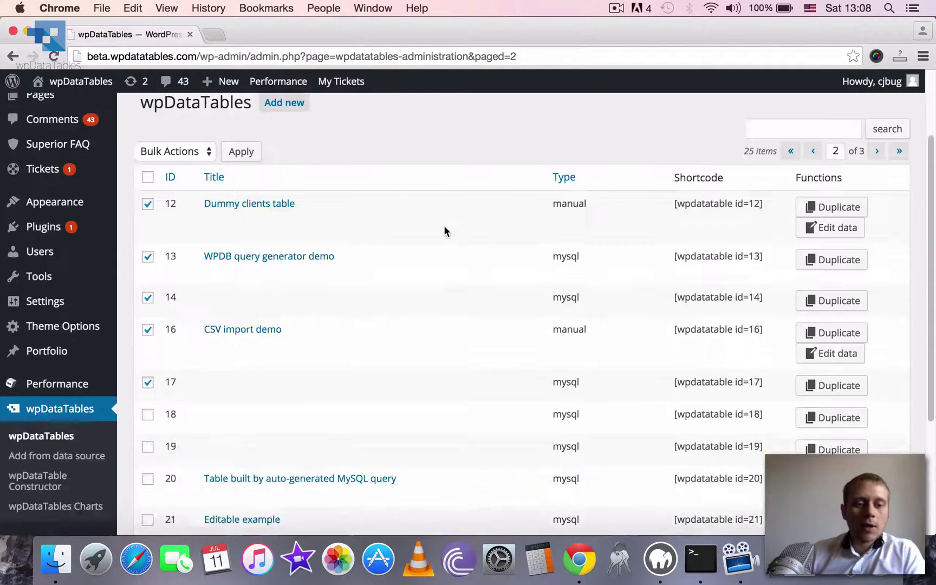
pyautogui.scroll(-7, 444, 227)
pyautogui.scroll(4, 365, 301)
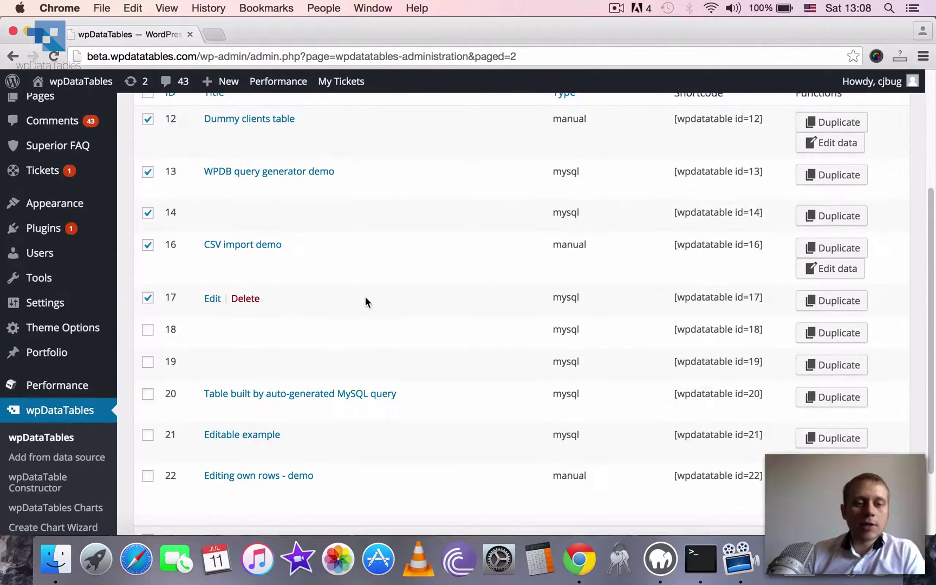
# Step: Open table 13, WPDB query generator demo, for editing from the tables list
pyautogui.click(56, 458)
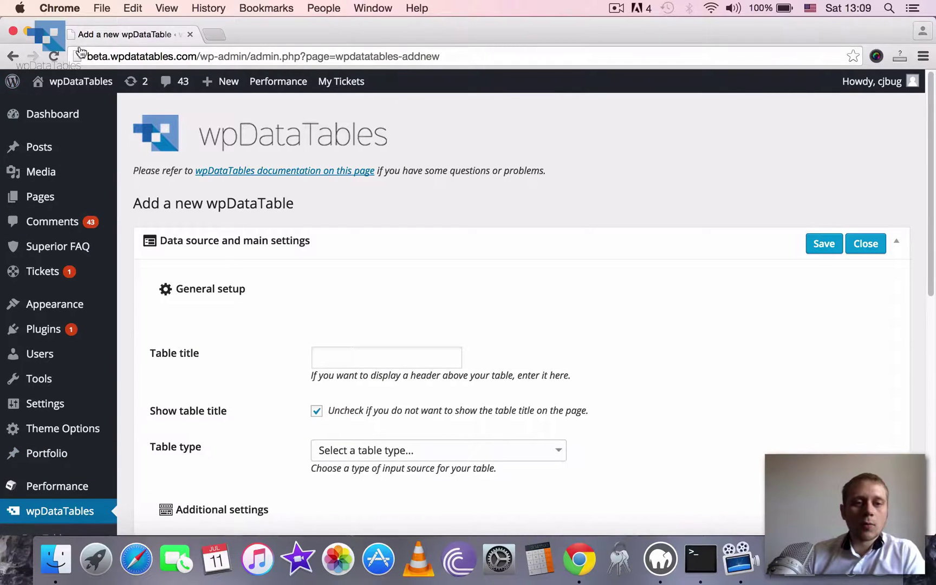
pyautogui.click(12, 55)
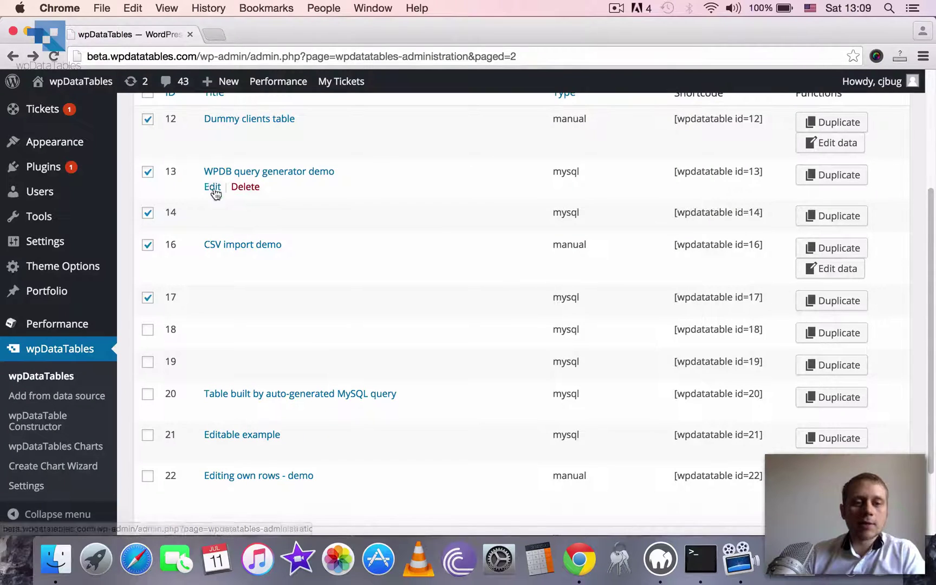
pyautogui.click(213, 188)
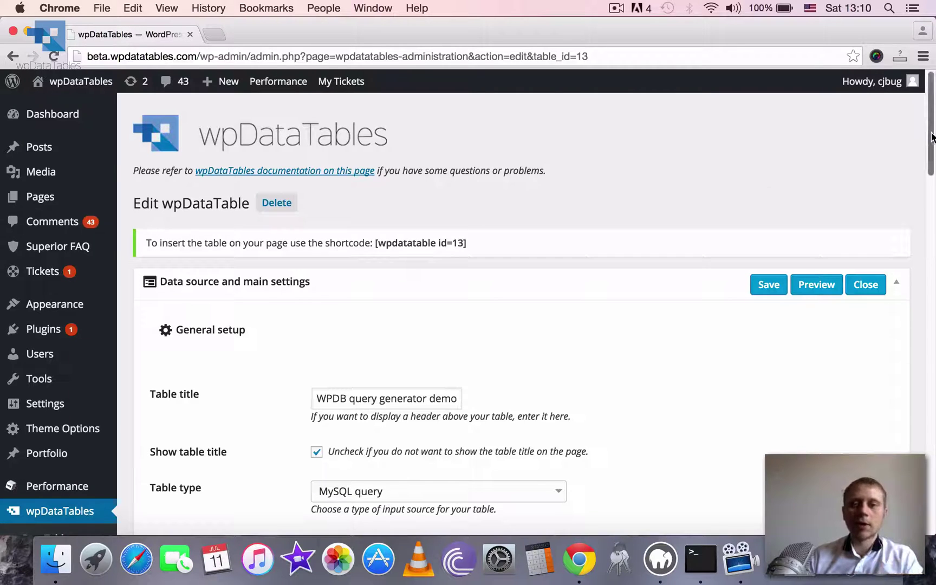
# Step: Check the Table type options and leave the source type unchanged
pyautogui.moveTo(931, 135); pyautogui.dragTo(930, 166)
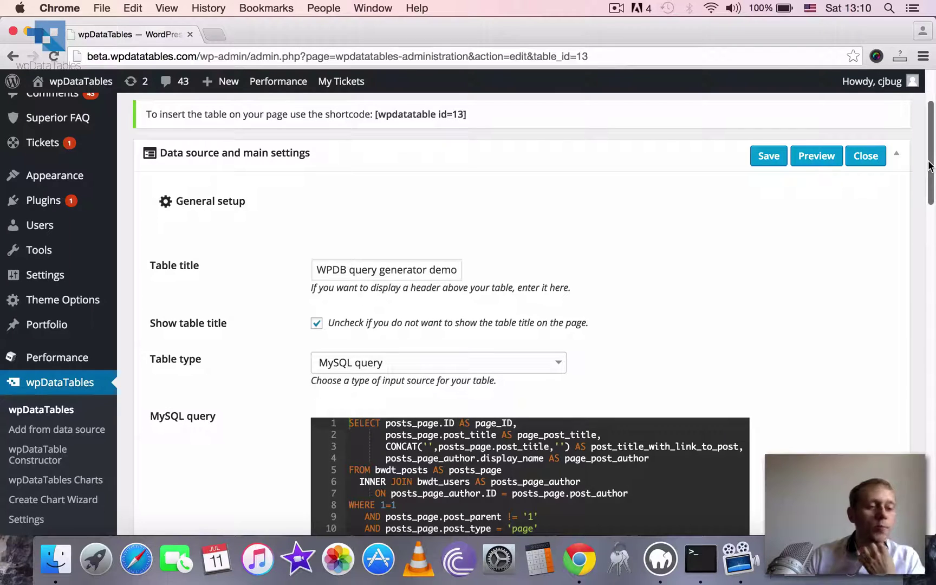
pyautogui.moveTo(929, 166)
pyautogui.mouseDown()
pyautogui.moveTo(917, 193)
pyautogui.moveTo(916, 247)
pyautogui.moveTo(929, 222)
pyautogui.moveTo(927, 166)
pyautogui.mouseUp()
pyautogui.scroll(-1, 917, 193)
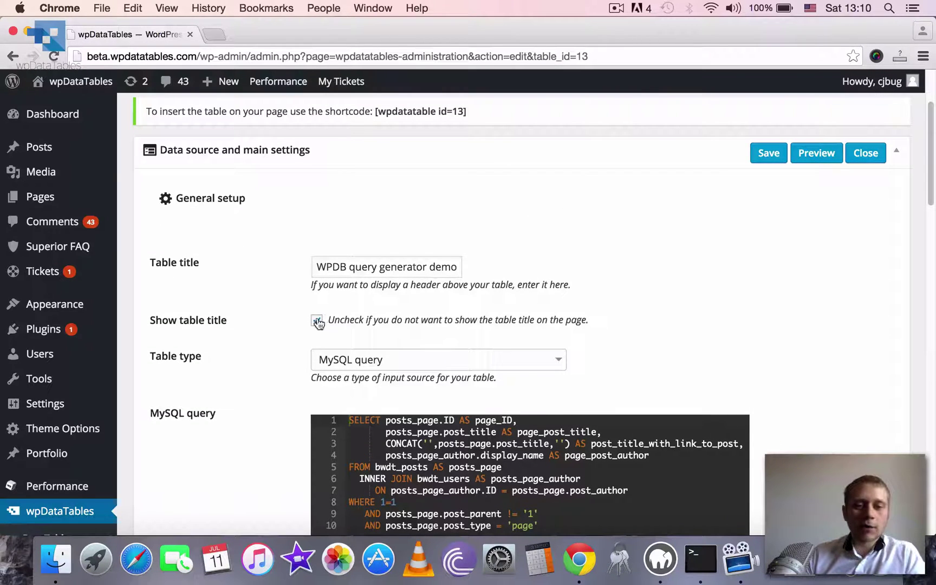
pyautogui.moveTo(932, 174); pyautogui.dragTo(932, 199)
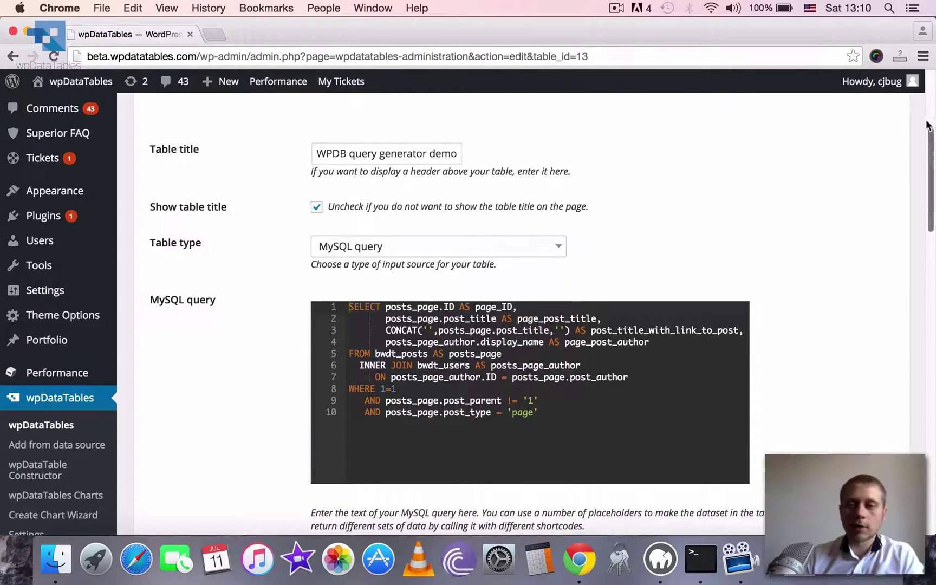
pyautogui.moveTo(931, 146); pyautogui.dragTo(930, 157)
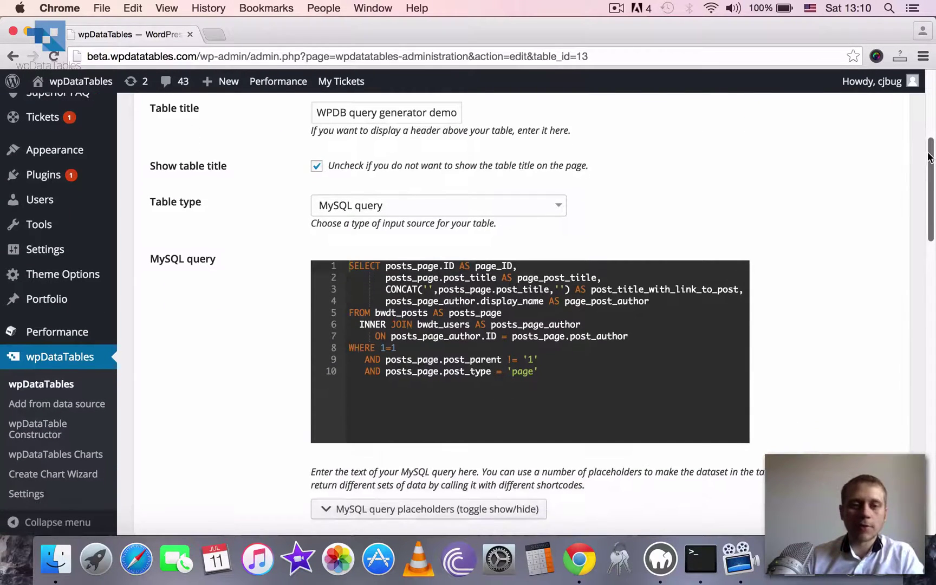
pyautogui.click(415, 219)
pyautogui.scroll(4, 572, 201)
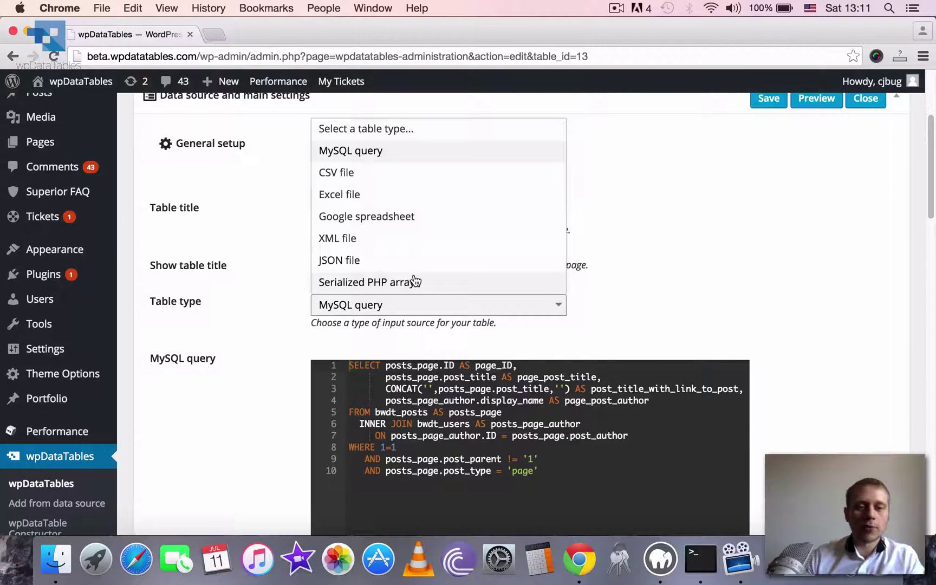
pyautogui.click(832, 184)
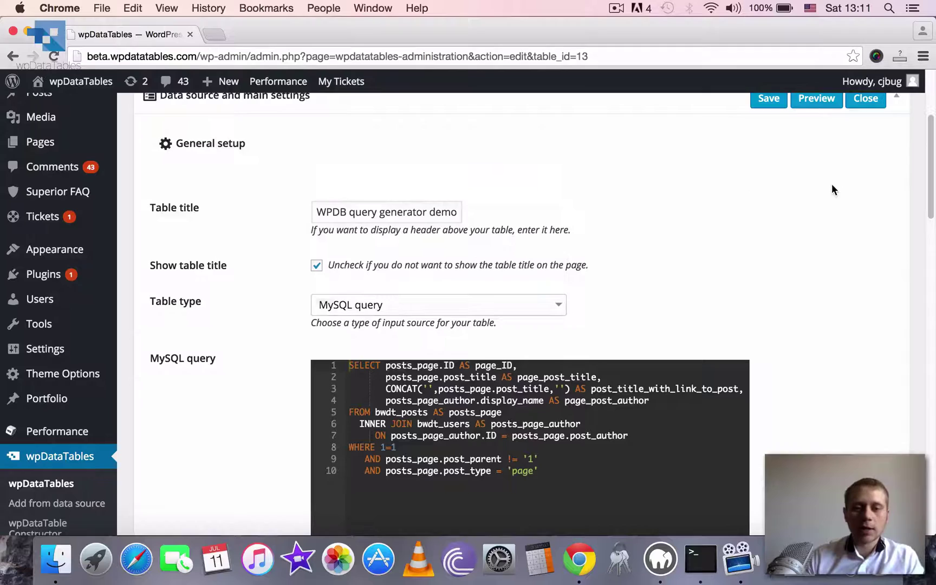
# Step: Put the cursor at the end of the MySQL query in the editor
pyautogui.moveTo(929, 157); pyautogui.dragTo(929, 162)
pyautogui.scroll(-4, 929, 163)
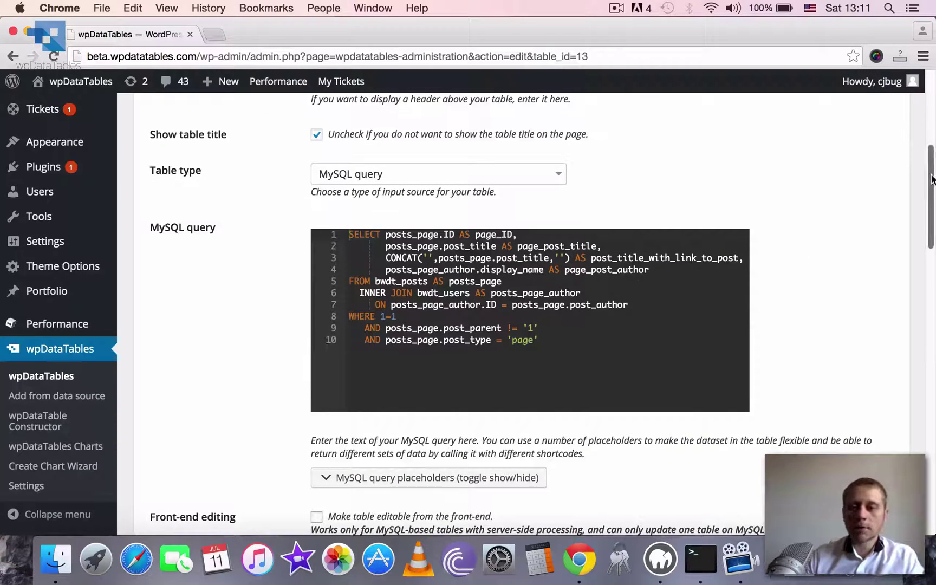
pyautogui.moveTo(930, 182); pyautogui.dragTo(931, 199)
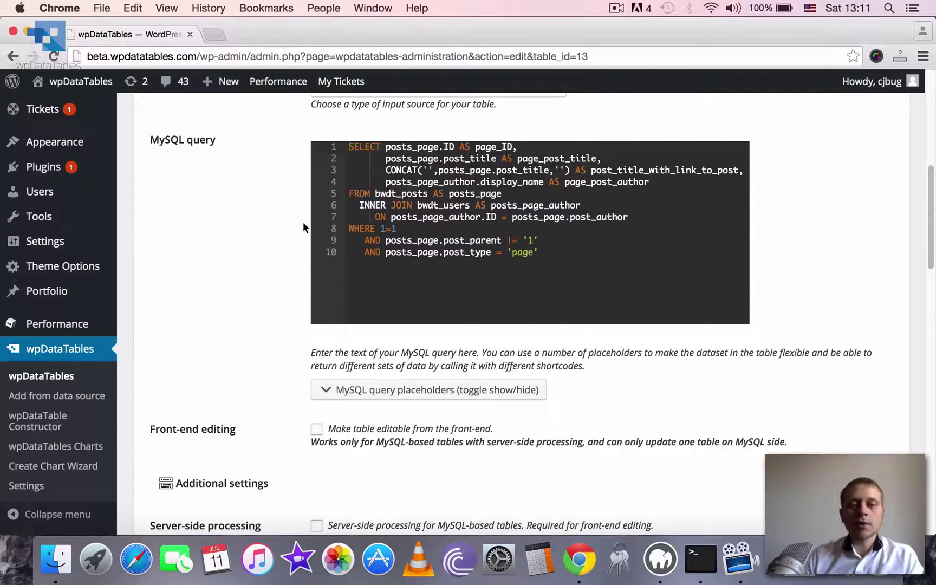
pyautogui.click(617, 254)
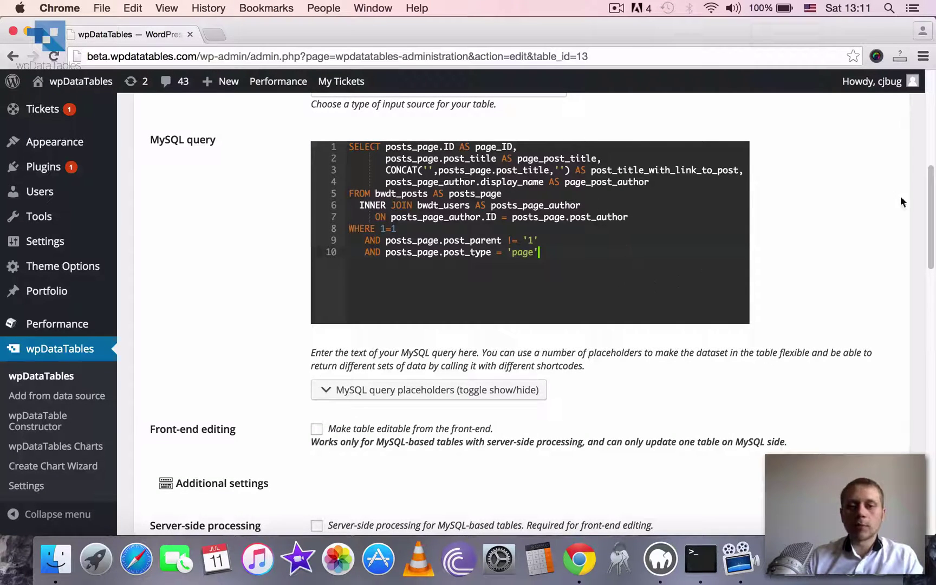
pyautogui.moveTo(929, 189); pyautogui.dragTo(929, 194)
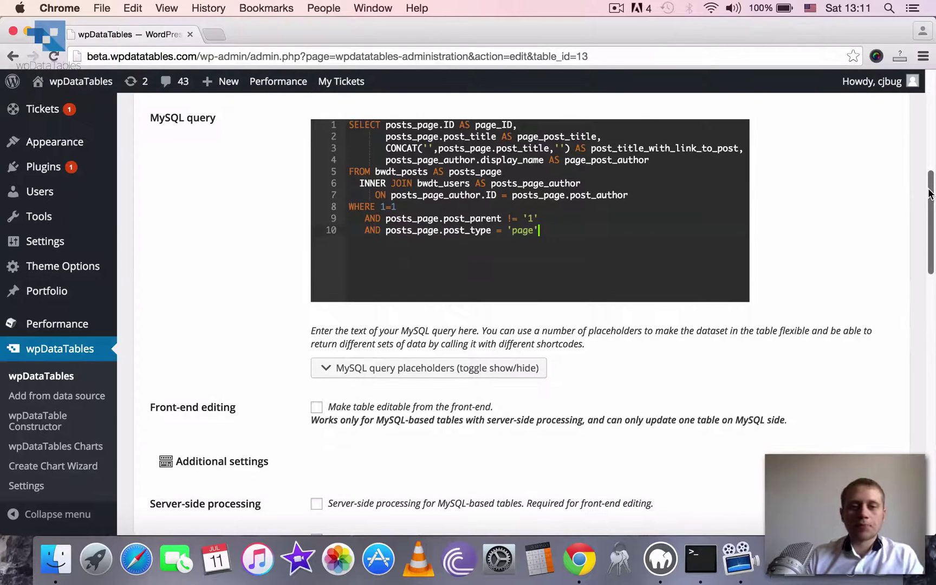
pyautogui.moveTo(930, 193); pyautogui.dragTo(930, 203)
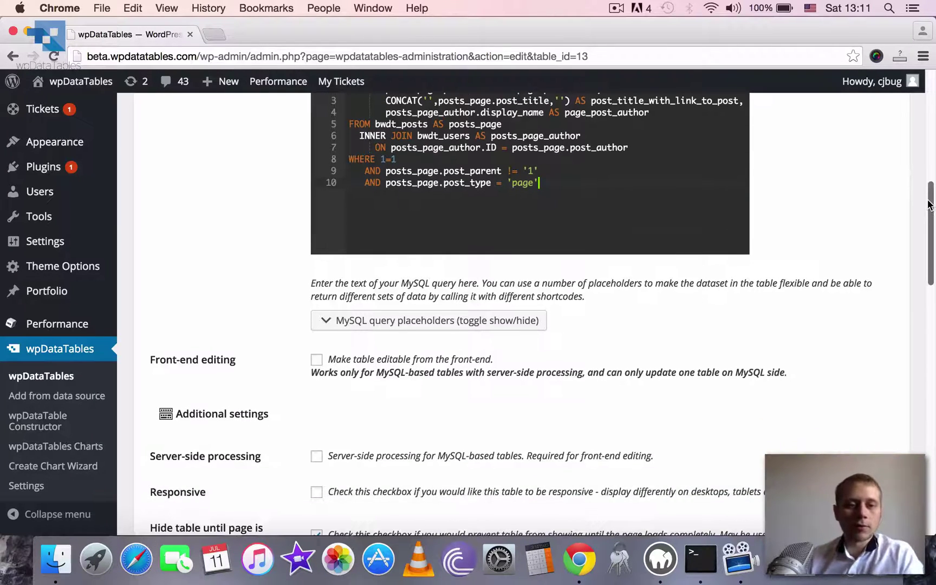
pyautogui.scroll(1, 468, 285)
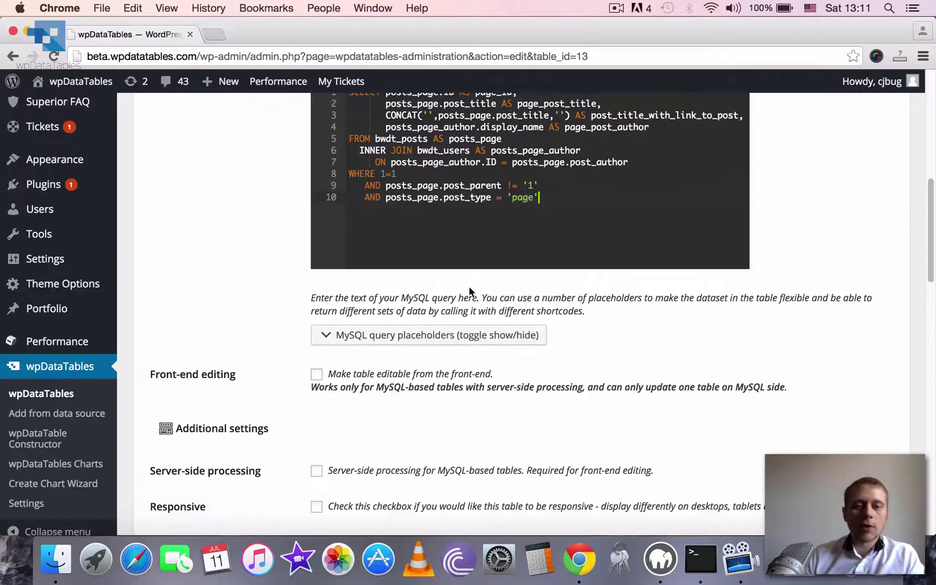
pyautogui.scroll(-2, 428, 277)
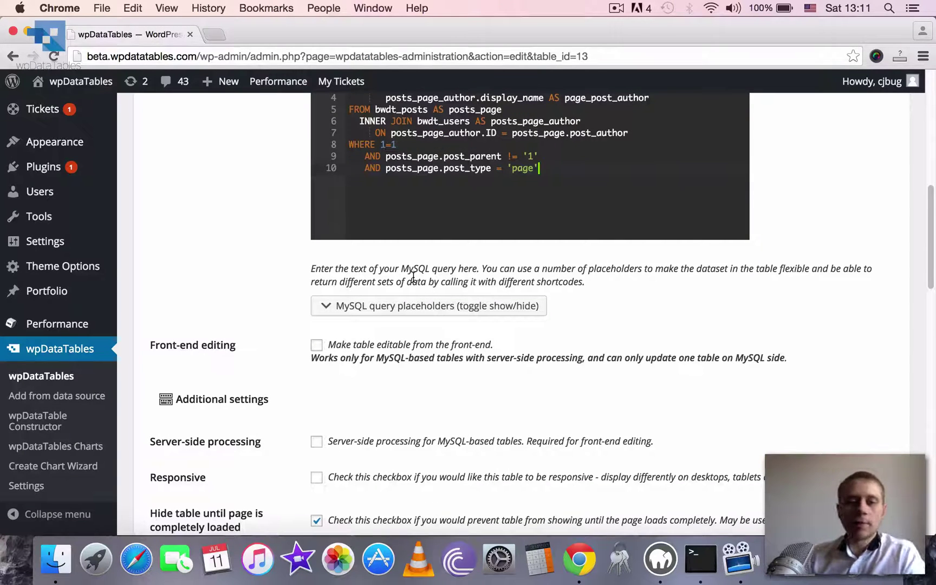
# Step: Show the MySQL query placeholders list, look through it, then hide it again
pyautogui.click(417, 306)
pyautogui.scroll(-2, 568, 282)
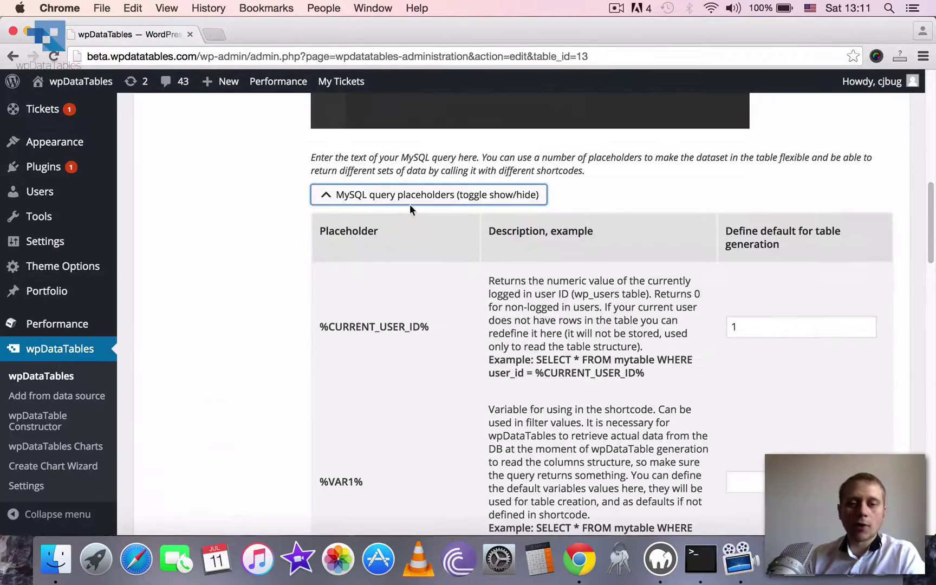
pyautogui.scroll(-5, 924, 234)
pyautogui.scroll(-4, 924, 234)
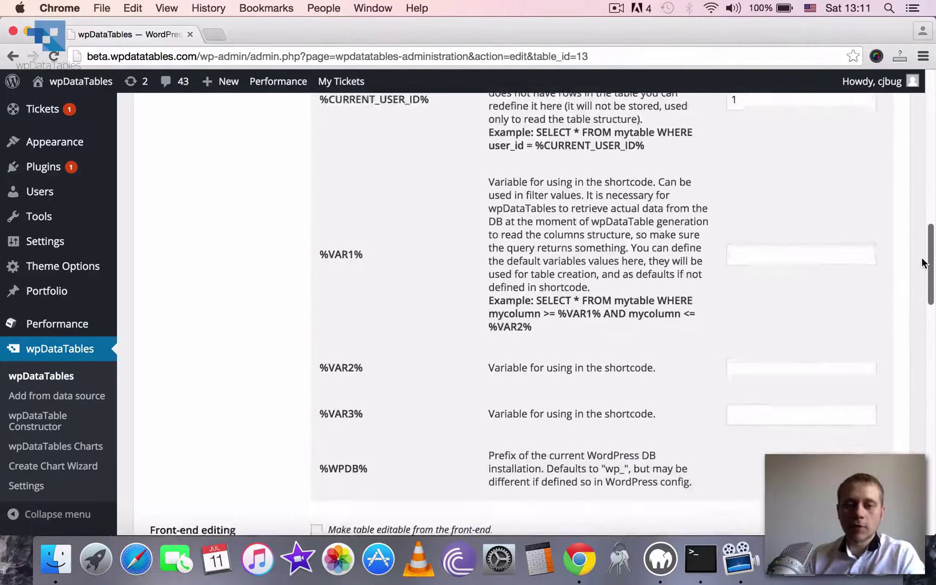
pyautogui.scroll(8, 924, 234)
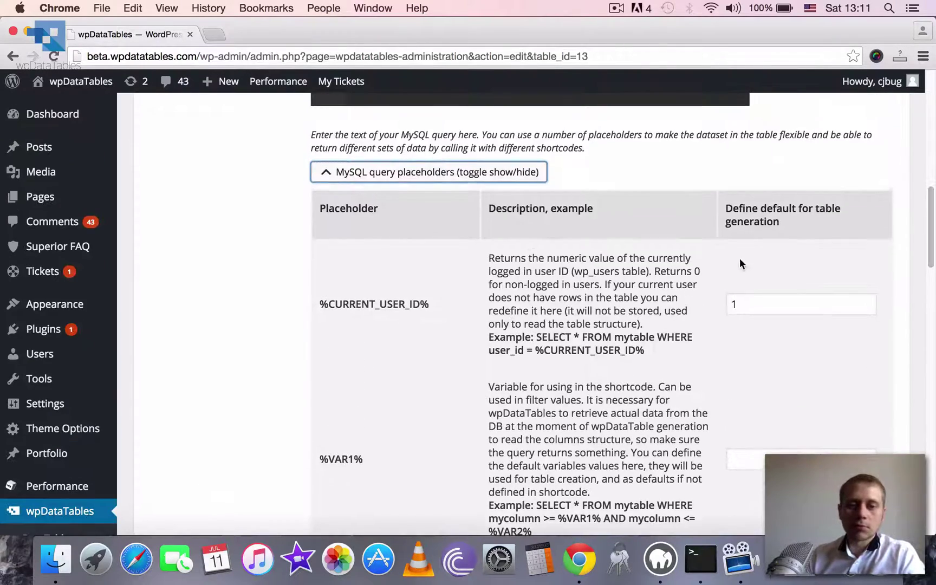
pyautogui.scroll(-4, 412, 298)
pyautogui.scroll(-5, 437, 326)
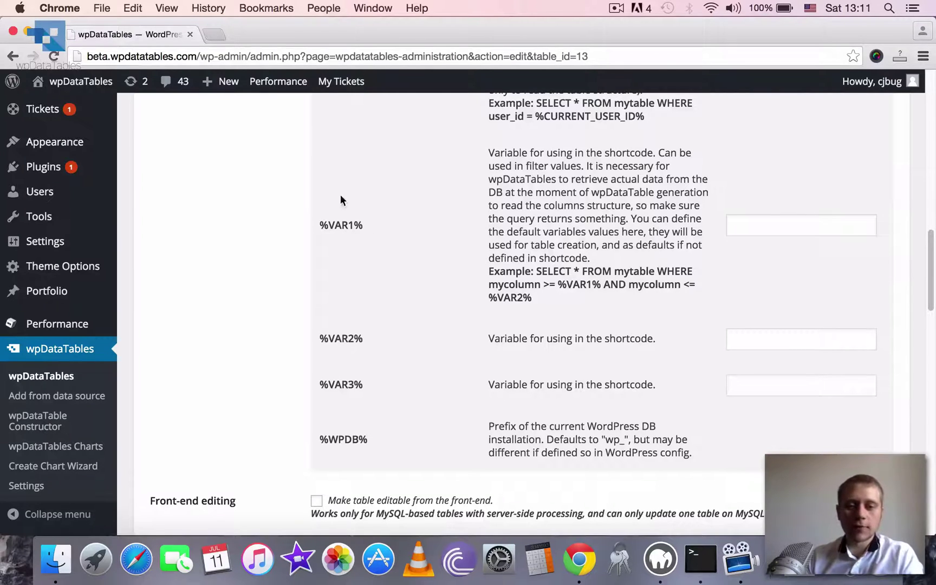
pyautogui.scroll(-2, 398, 427)
pyautogui.scroll(10, 397, 368)
pyautogui.scroll(1, 387, 190)
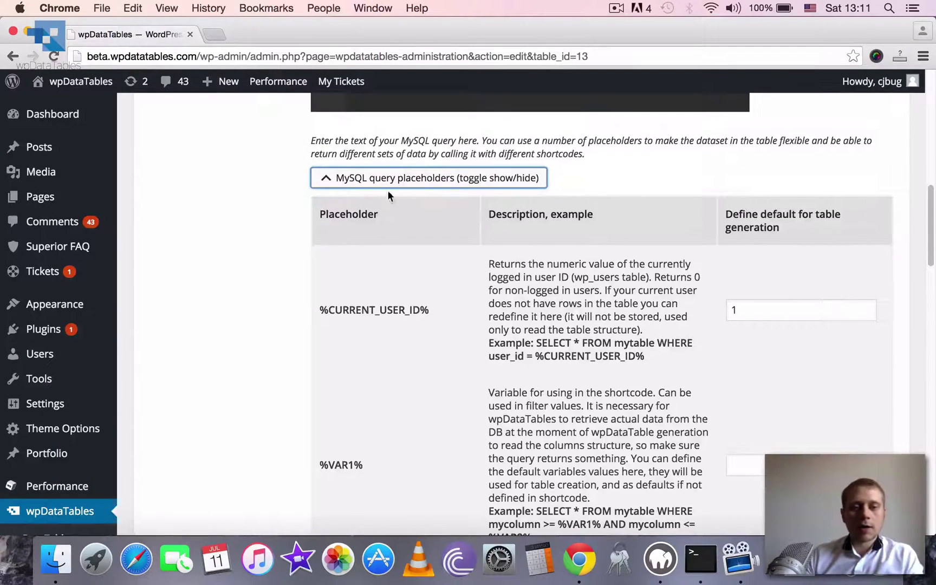
pyautogui.click(433, 188)
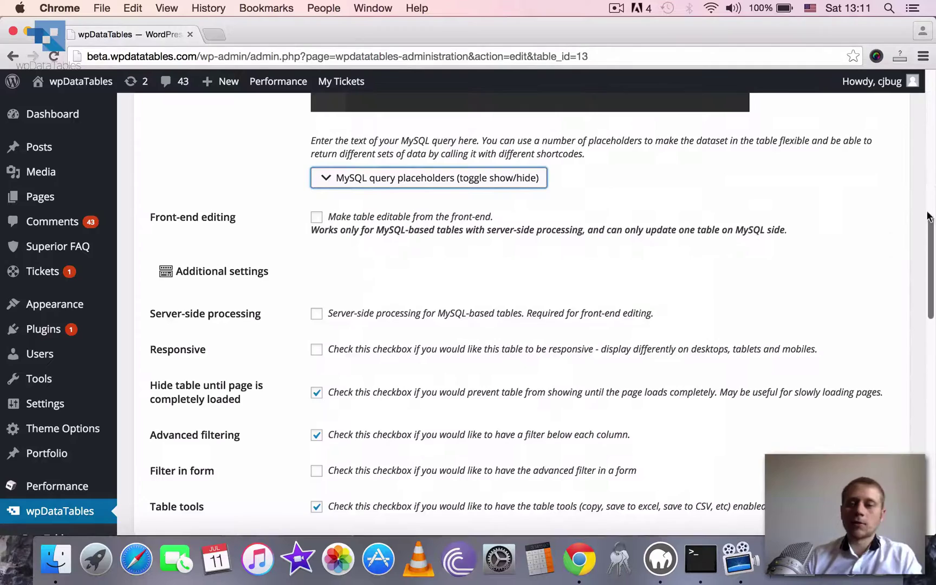
# Step: Tick Front-end editing and untick it again, keeping server-side processing on
pyautogui.moveTo(930, 233); pyautogui.dragTo(931, 246)
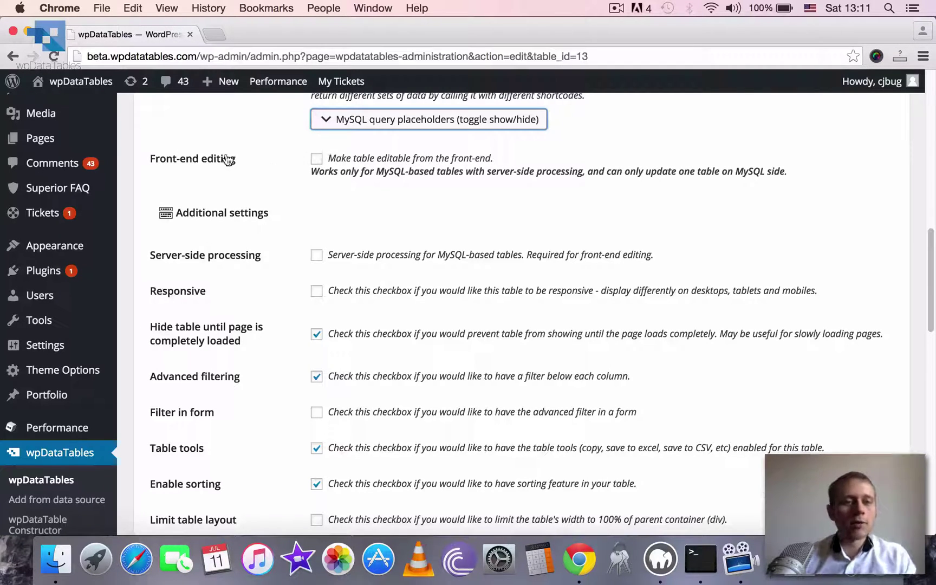
pyautogui.click(316, 158)
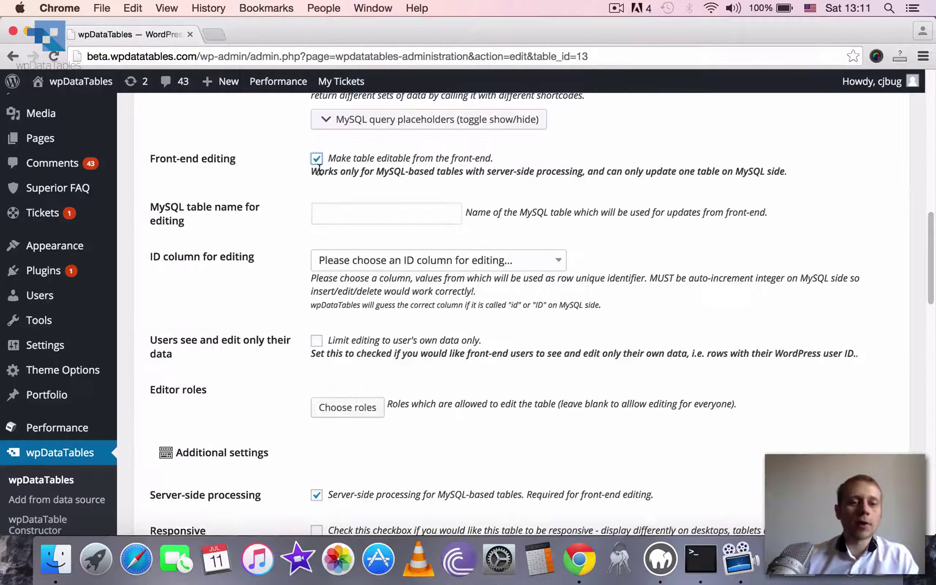
pyautogui.scroll(1, 292, 227)
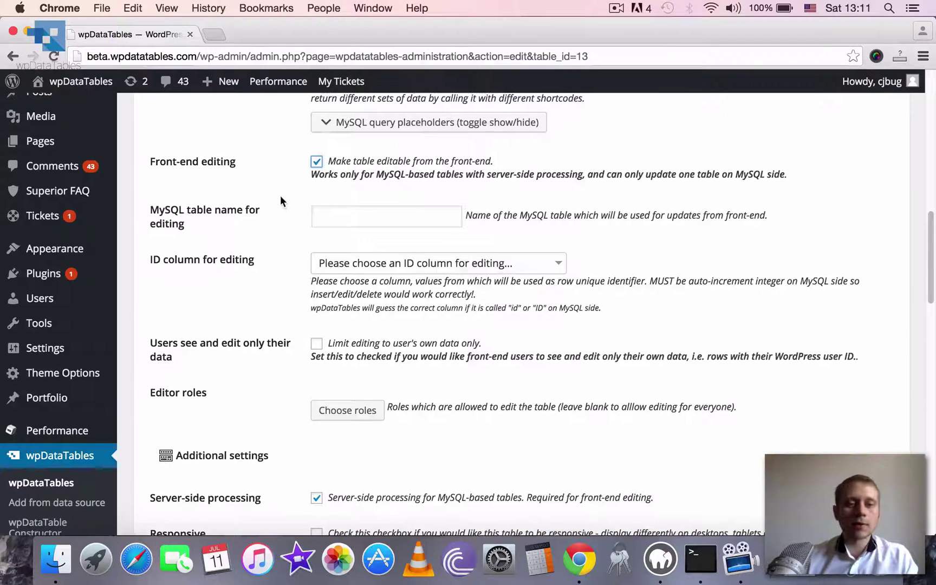
pyautogui.click(316, 161)
pyautogui.scroll(-1, 333, 219)
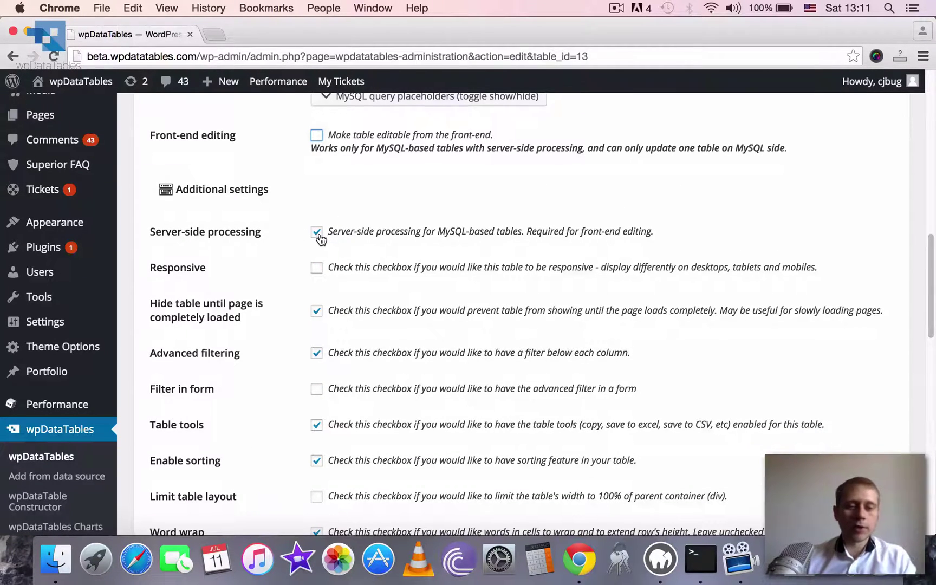
pyautogui.scroll(-1, 319, 238)
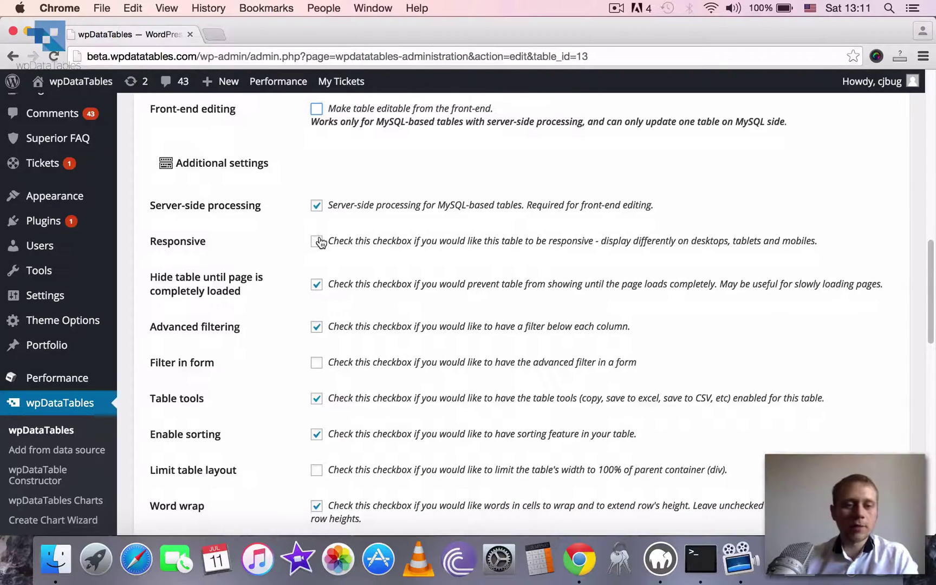
pyautogui.scroll(-1, 319, 242)
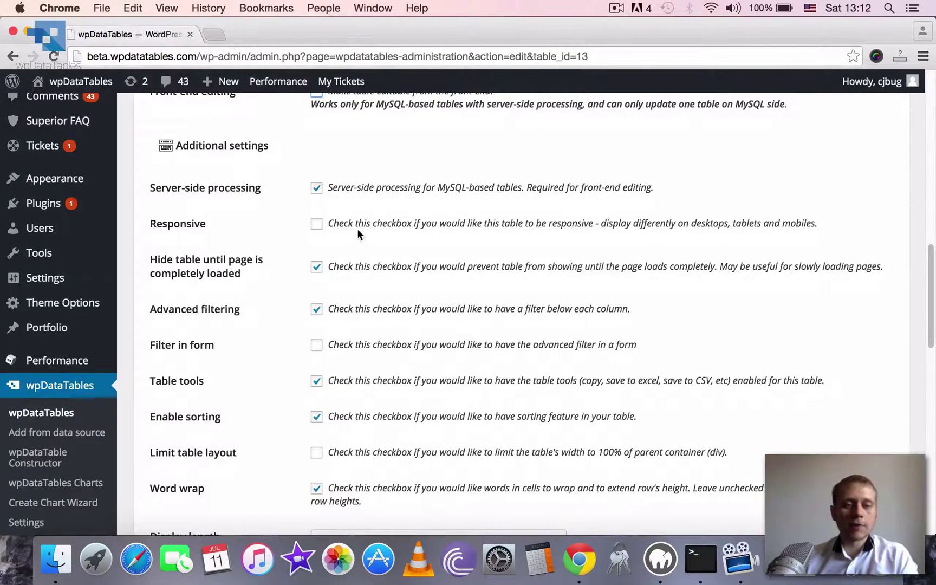
pyautogui.scroll(-2, 357, 230)
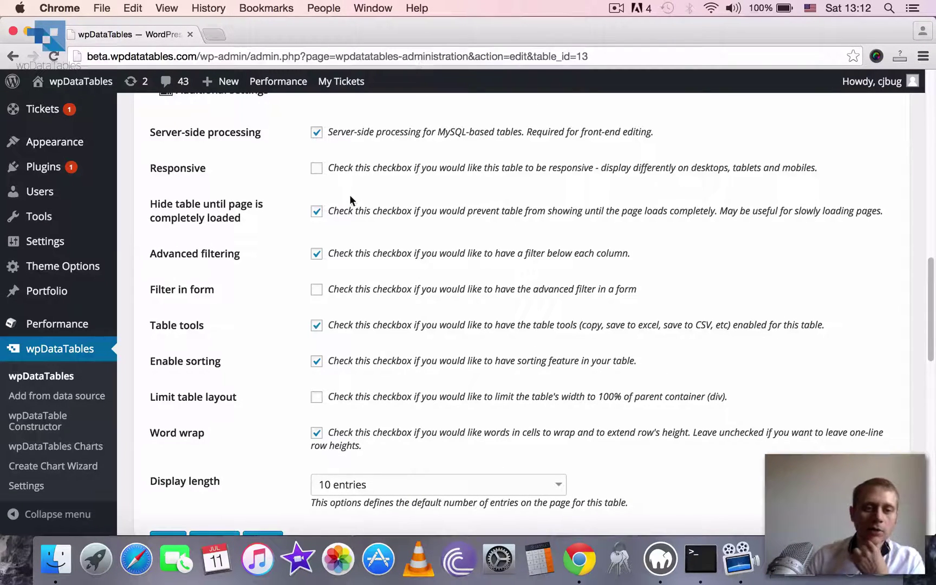
pyautogui.scroll(-1, 349, 199)
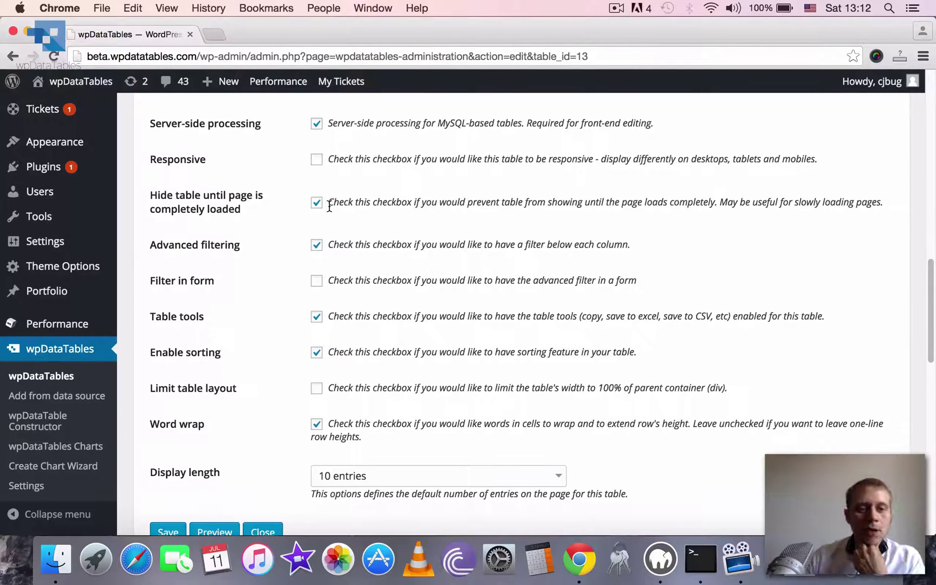
pyautogui.scroll(-2, 329, 206)
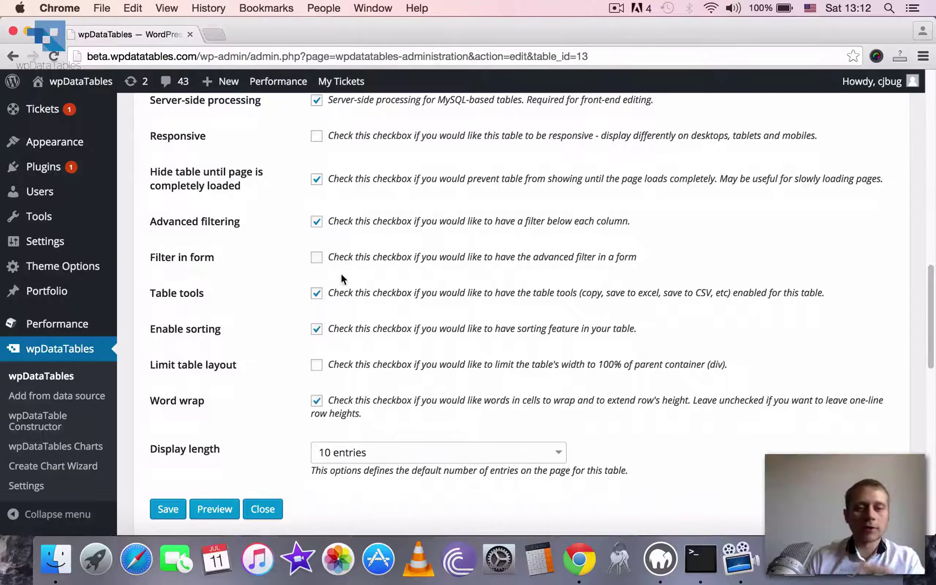
pyautogui.scroll(-2, 319, 267)
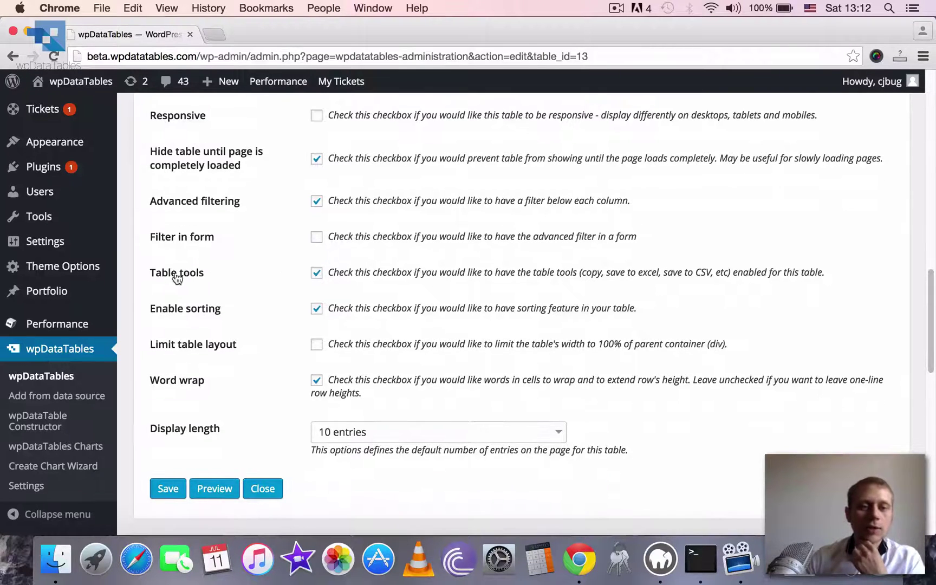
pyautogui.scroll(-2, 325, 272)
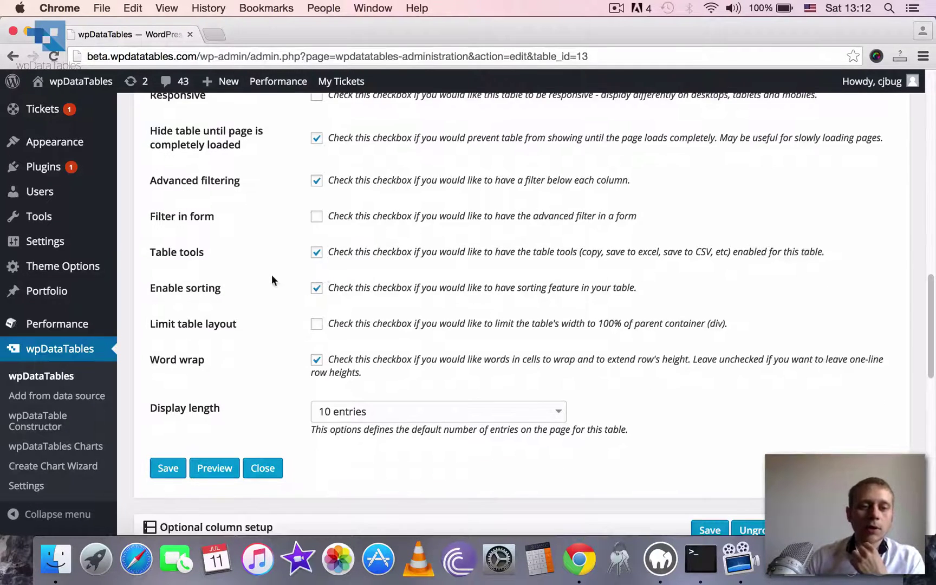
pyautogui.scroll(-2, 322, 276)
pyautogui.scroll(-2, 319, 271)
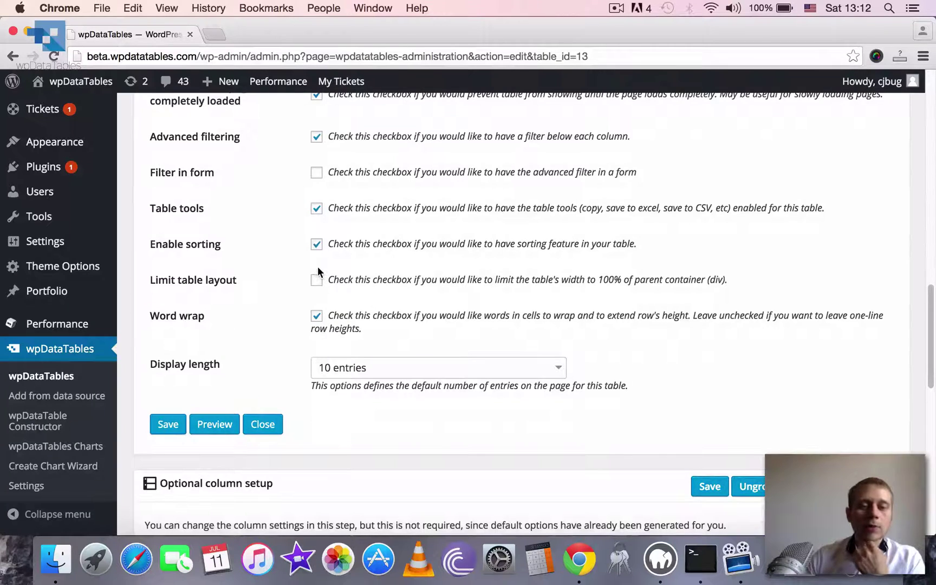
pyautogui.scroll(-4, 317, 268)
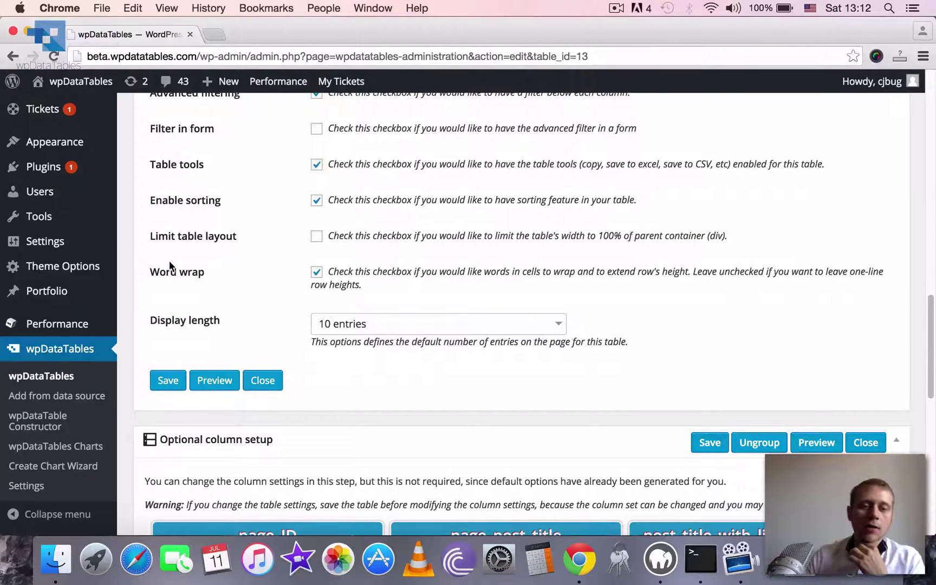
pyautogui.scroll(-6, 364, 280)
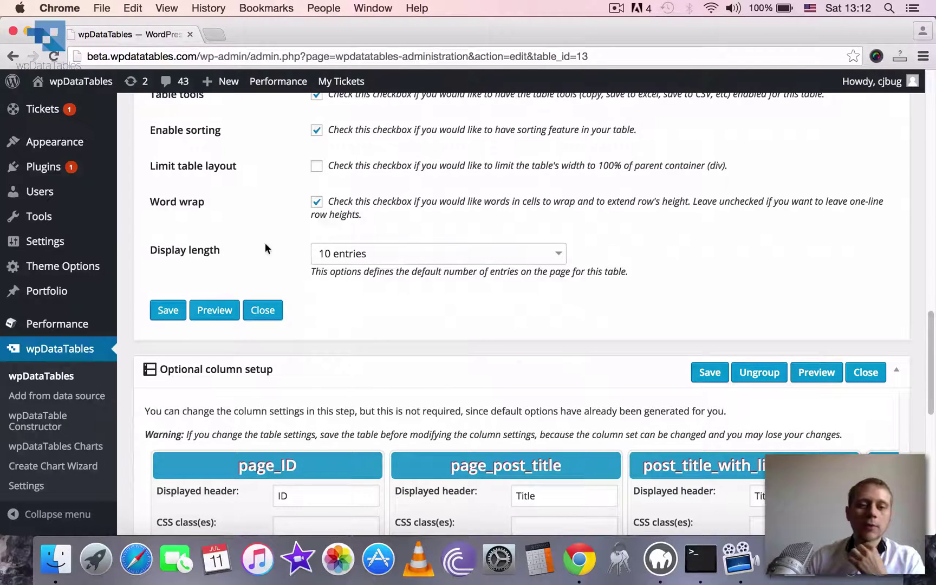
pyautogui.scroll(-5, 265, 248)
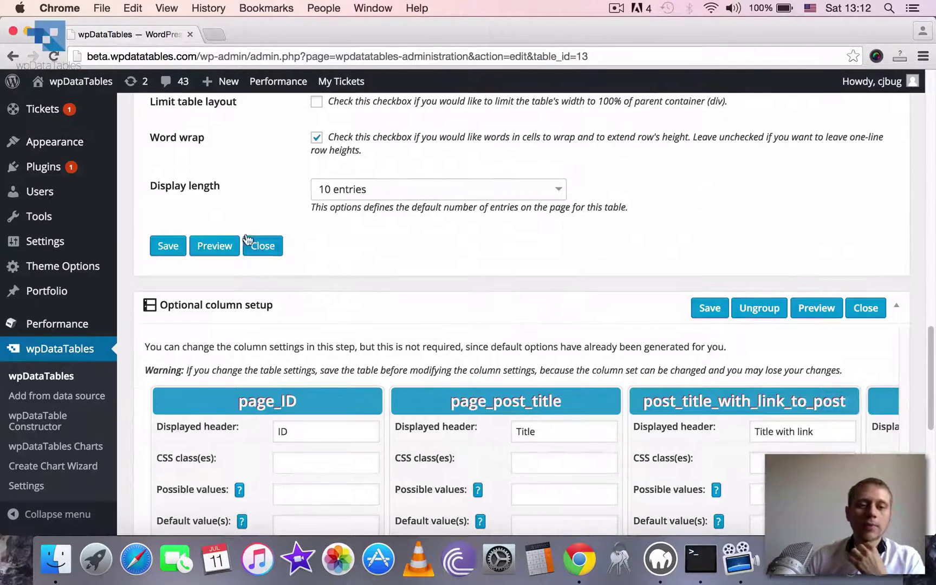
pyautogui.click(348, 193)
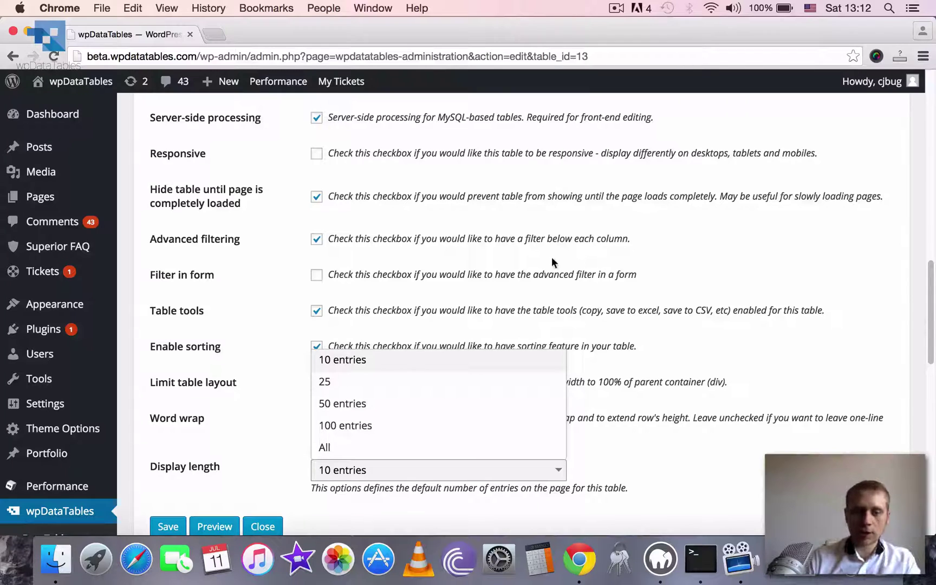
pyautogui.scroll(-3, 811, 408)
pyautogui.click(163, 426)
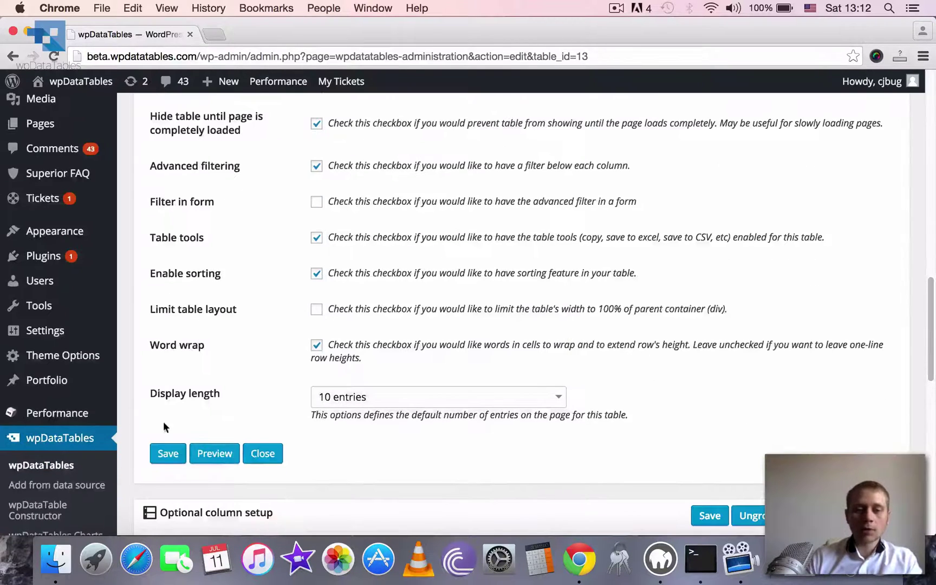
# Step: Preview table 13 with its current settings, then close the preview
pyautogui.click(213, 454)
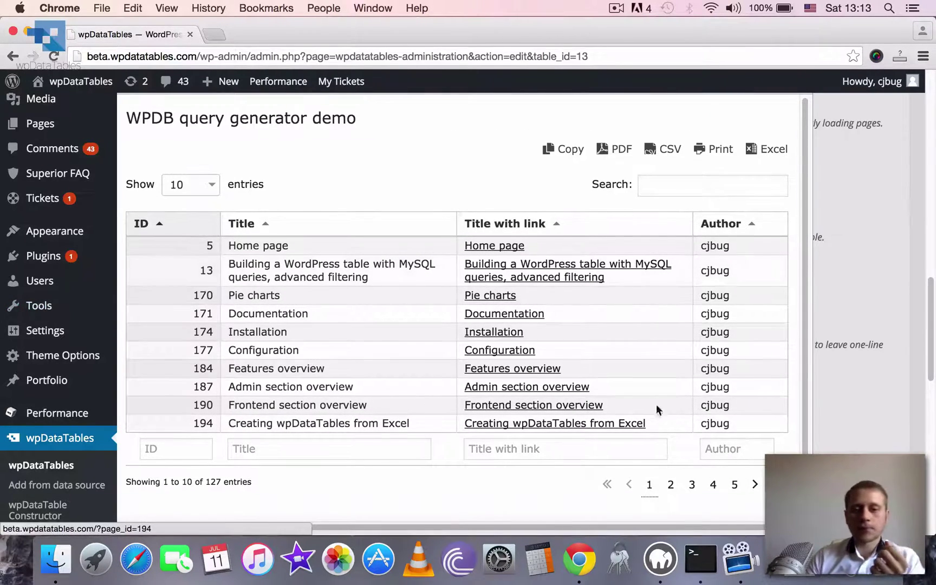
pyautogui.scroll(-3, 807, 124)
pyautogui.scroll(10, 807, 127)
pyautogui.scroll(-3, 806, 130)
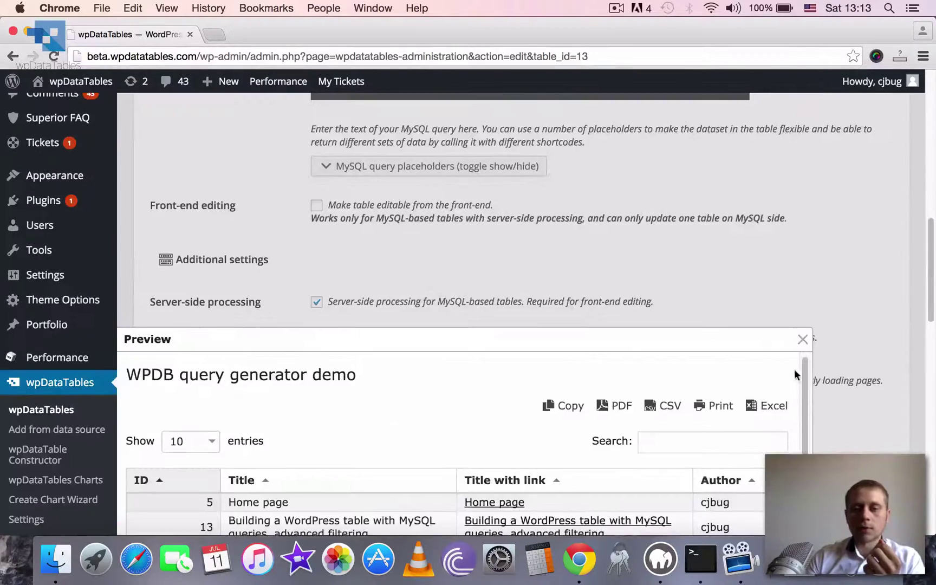
pyautogui.click(802, 339)
# Step: Move post_title_with_link_to_post before page_post_title, then restore page_post_title to second place
pyautogui.moveTo(929, 347); pyautogui.dragTo(926, 407)
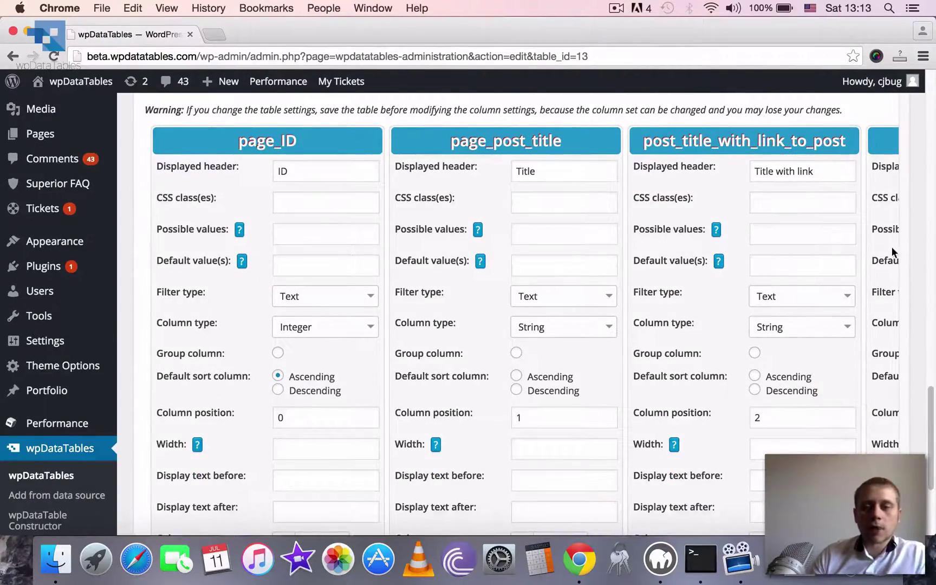
pyautogui.scroll(1, 891, 247)
pyautogui.scroll(-5, 891, 246)
pyautogui.scroll(5, 286, 221)
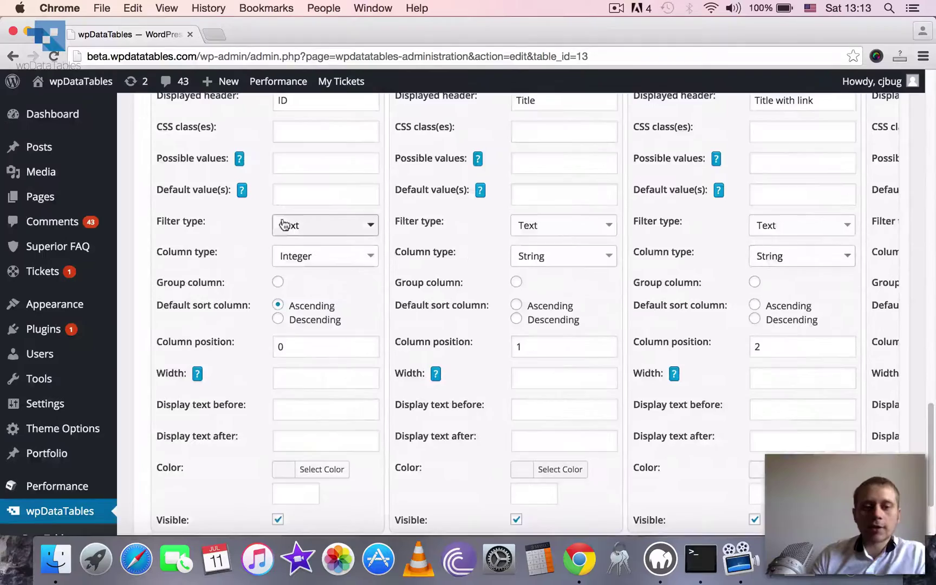
pyautogui.scroll(-4, 549, 375)
pyautogui.moveTo(405, 494)
pyautogui.mouseDown()
pyautogui.moveTo(687, 477)
pyautogui.moveTo(401, 490)
pyautogui.mouseUp()
pyautogui.scroll(4, 510, 375)
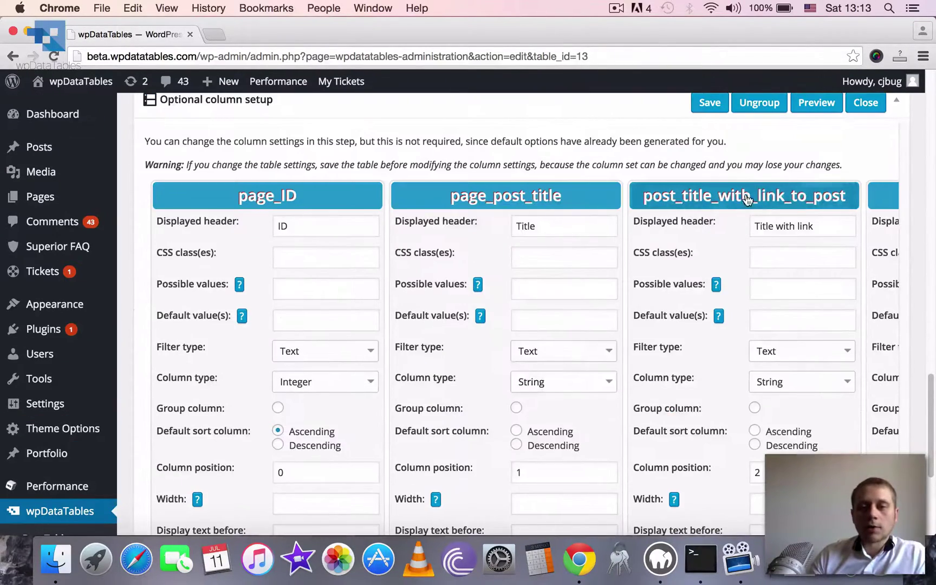
pyautogui.moveTo(745, 194); pyautogui.dragTo(512, 196)
pyautogui.moveTo(782, 201); pyautogui.dragTo(424, 234)
# Step: Inspect the column headers and page_ID's CSS class, possible values and default value fields
pyautogui.doubleClick(317, 209)
pyautogui.doubleClick(539, 208)
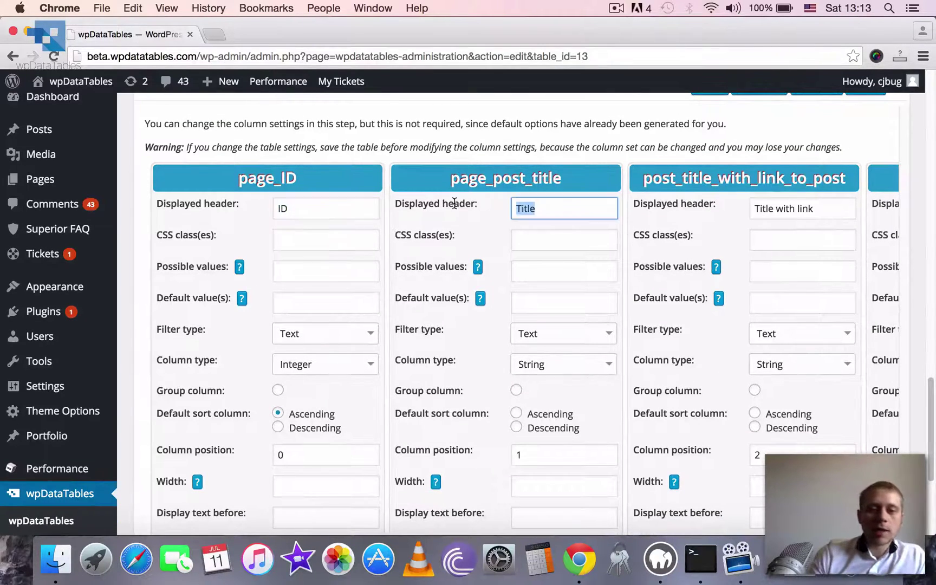
pyautogui.tripleClick(835, 213)
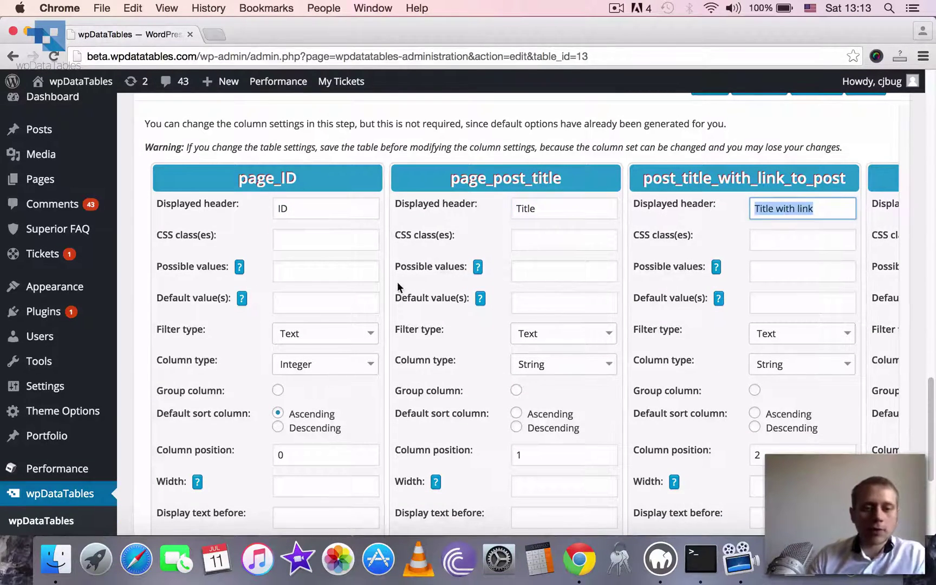
pyautogui.scroll(-1, 397, 282)
pyautogui.click(299, 217)
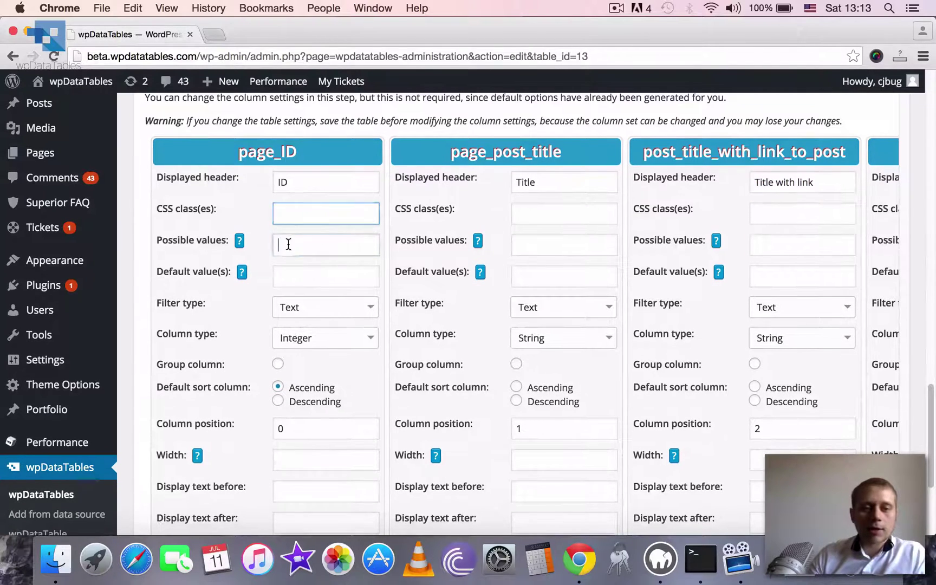
pyautogui.click(288, 248)
pyautogui.click(295, 275)
pyautogui.click(294, 250)
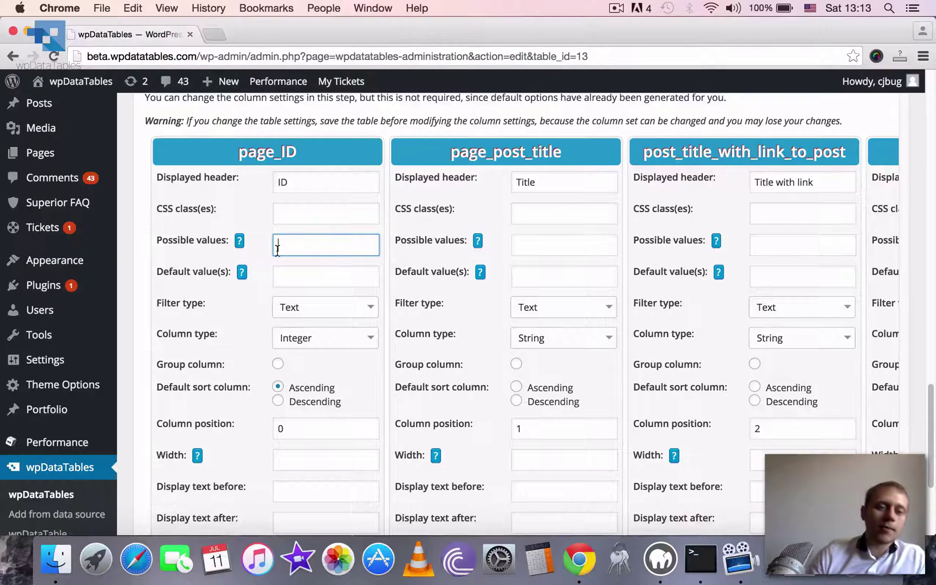
pyautogui.click(290, 273)
pyautogui.scroll(-1, 360, 276)
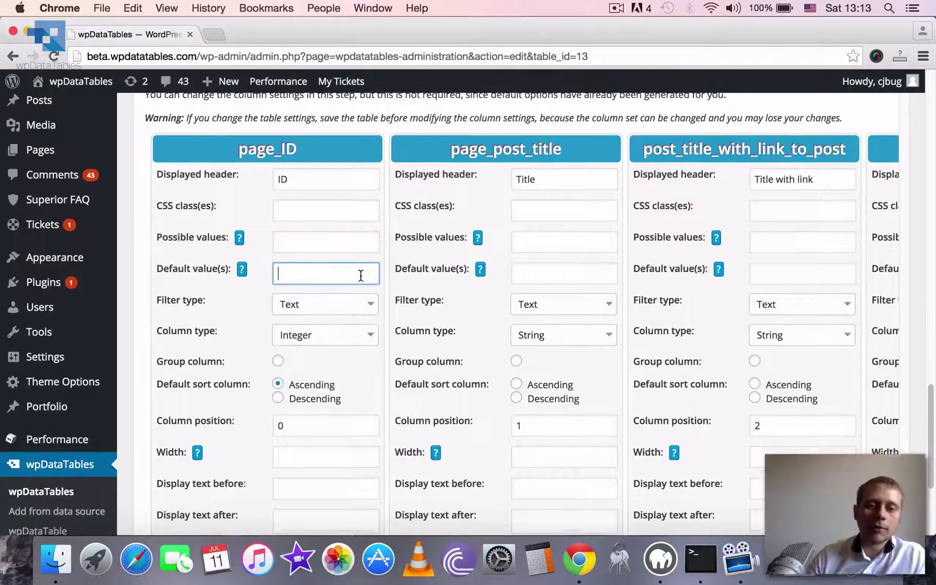
pyautogui.scroll(-3, 360, 275)
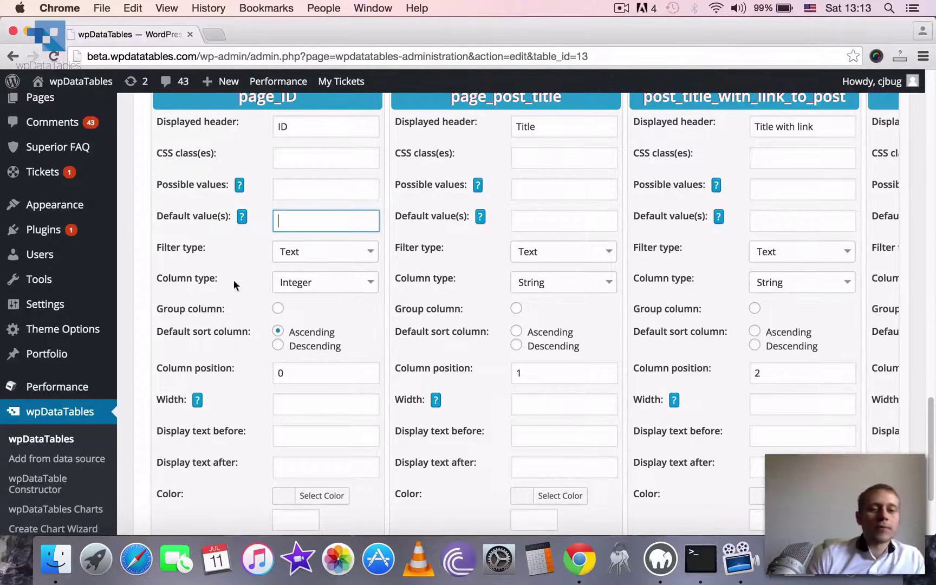
# Step: Keep page_ID's column type as Integer and move to its prefix text field
pyautogui.click(346, 285)
pyautogui.scroll(1, 382, 272)
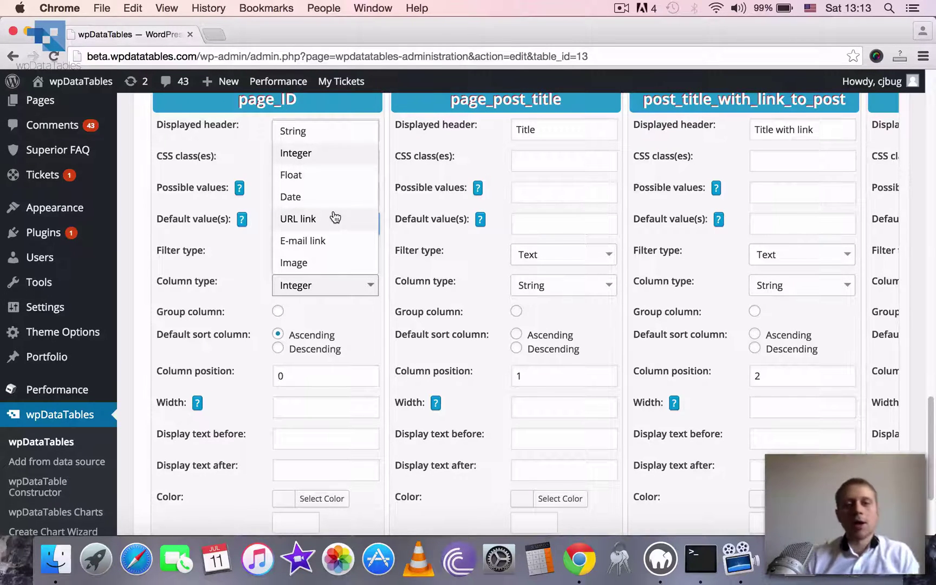
pyautogui.click(374, 152)
pyautogui.scroll(-1, 487, 271)
pyautogui.scroll(-1, 475, 274)
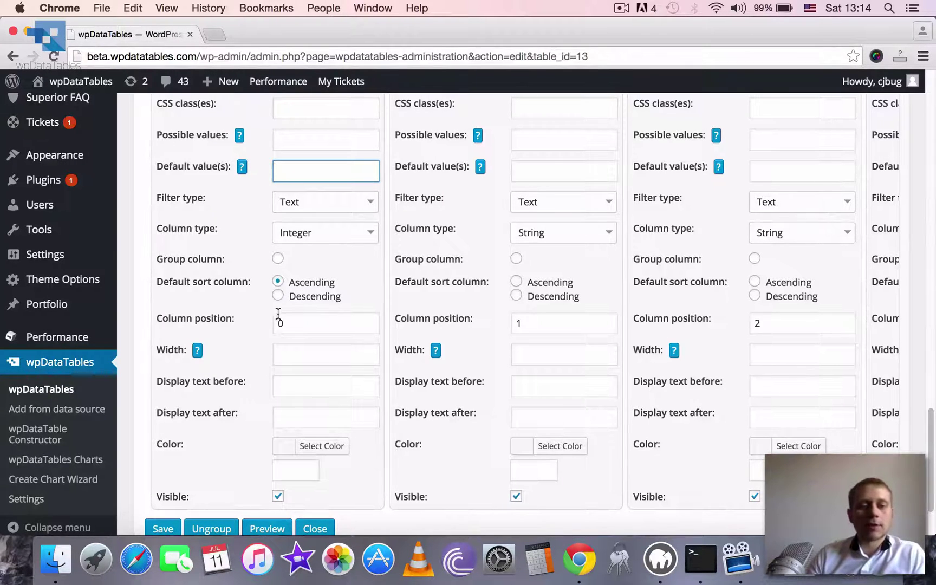
pyautogui.scroll(-2, 277, 314)
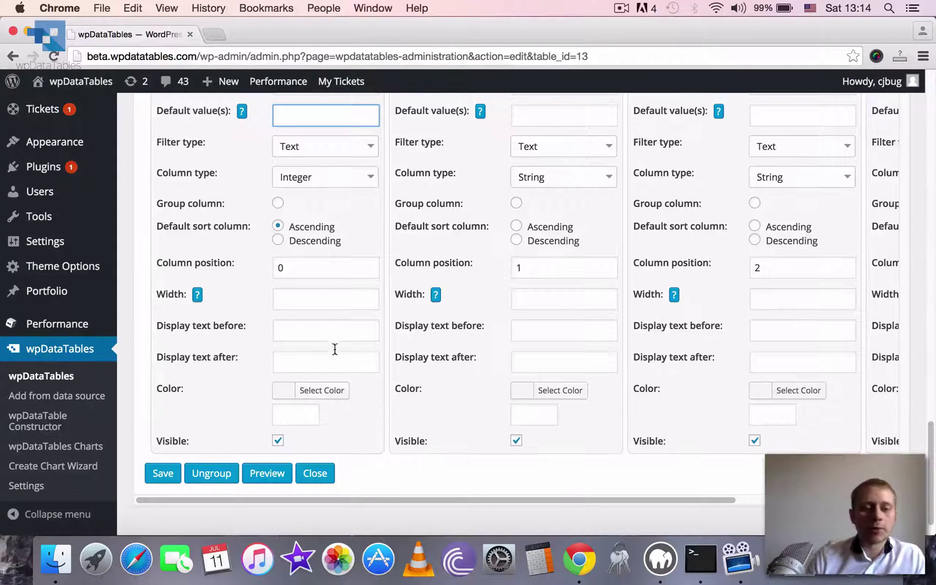
pyautogui.click(284, 333)
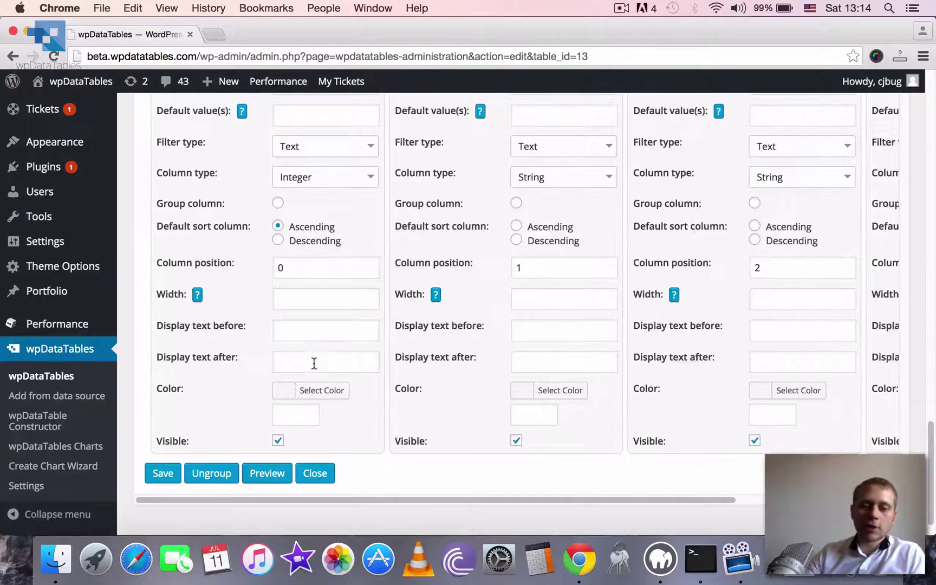
# Step: Set page_ID's colour to #545454, keep it visible, and open the wpDataTable Constructor
pyautogui.click(313, 362)
pyautogui.click(283, 390)
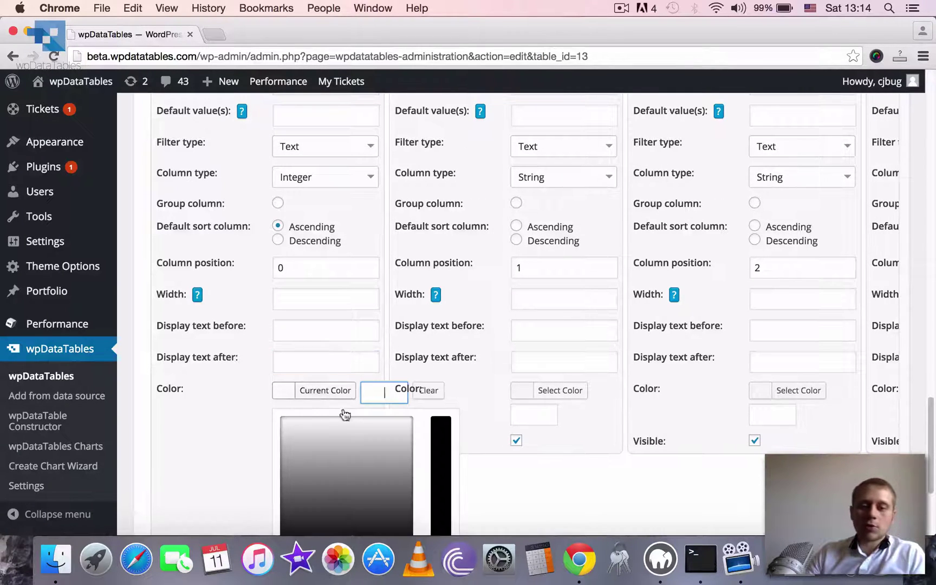
pyautogui.click(351, 505)
pyautogui.click(450, 477)
pyautogui.scroll(-1, 450, 479)
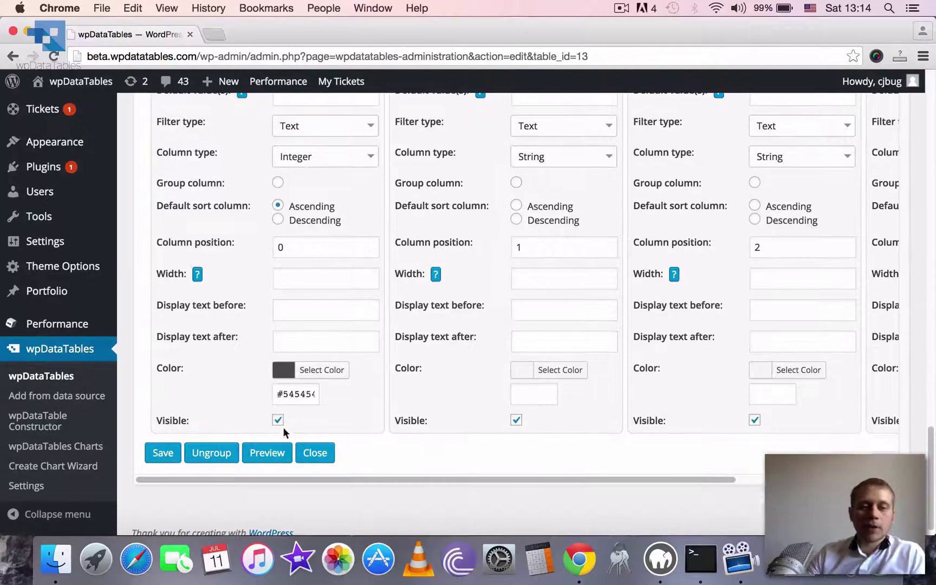
pyautogui.click(278, 420)
pyautogui.click(278, 420)
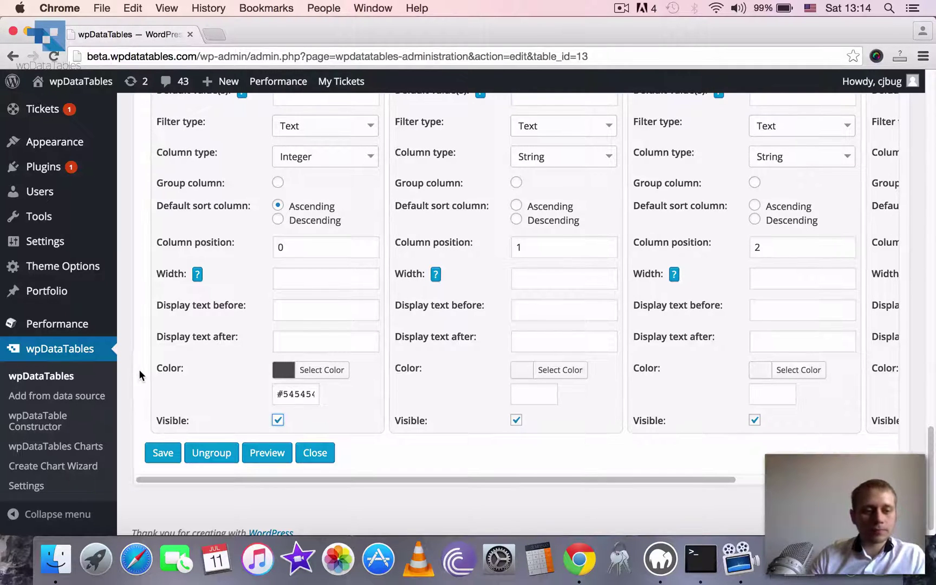
pyautogui.click(38, 421)
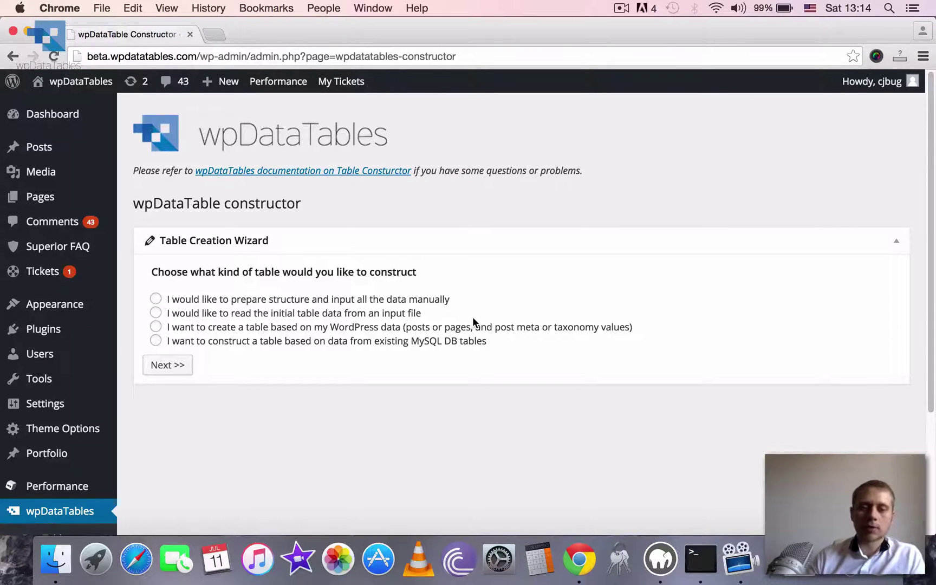
# Step: Try the wizard's WordPress data, input file and manual options, returning to the type step each time
pyautogui.click(157, 327)
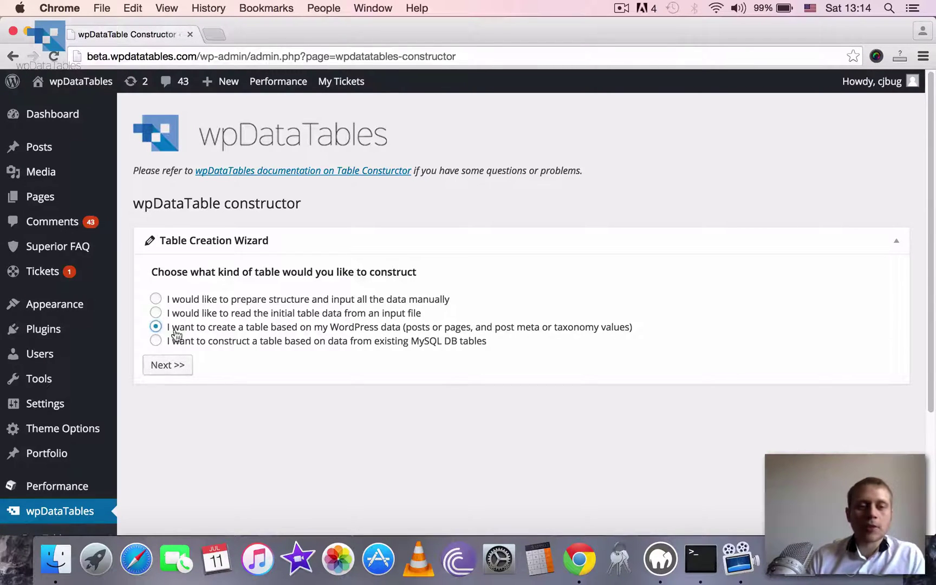
pyautogui.click(178, 315)
pyautogui.click(176, 329)
pyautogui.click(168, 365)
pyautogui.scroll(-1, 308, 345)
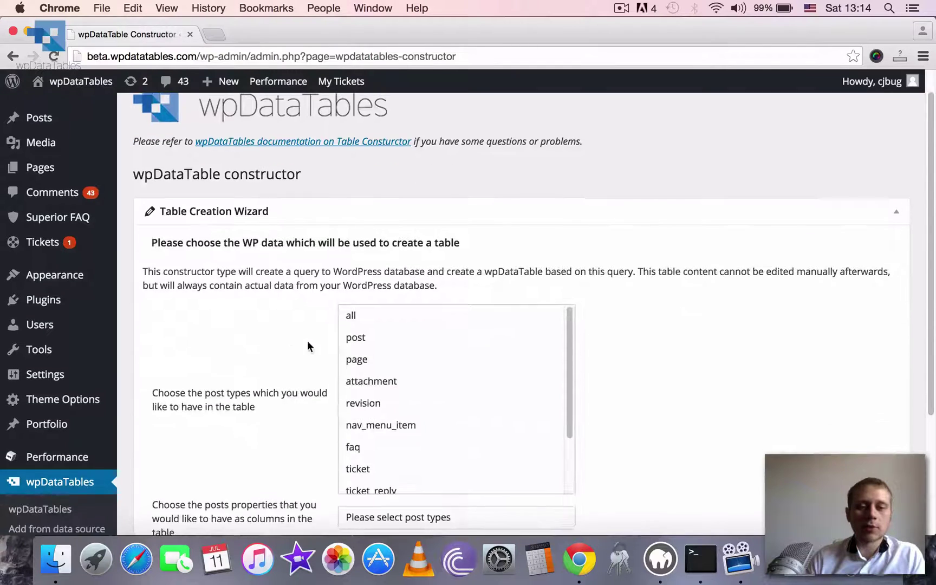
pyautogui.scroll(-5, 721, 307)
pyautogui.click(176, 453)
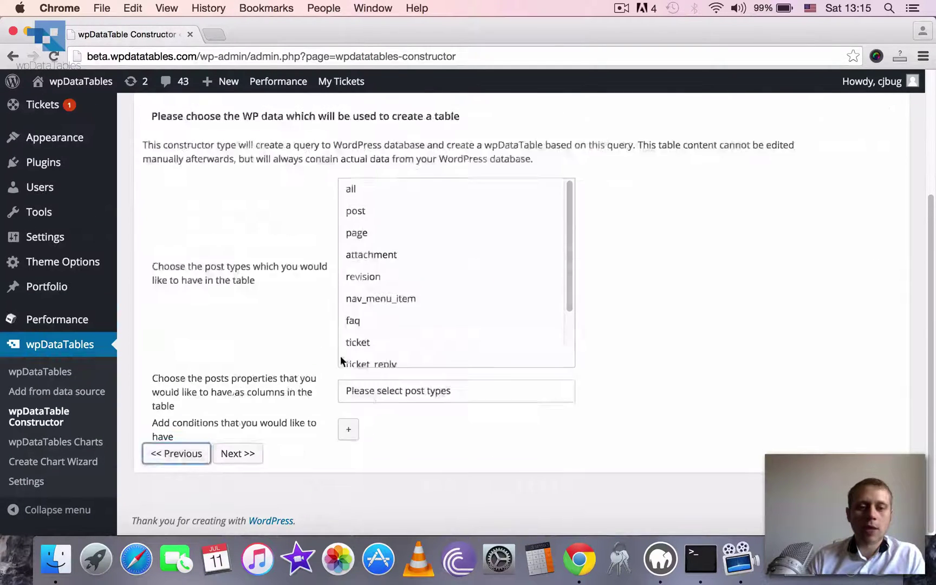
pyautogui.click(156, 153)
pyautogui.click(237, 204)
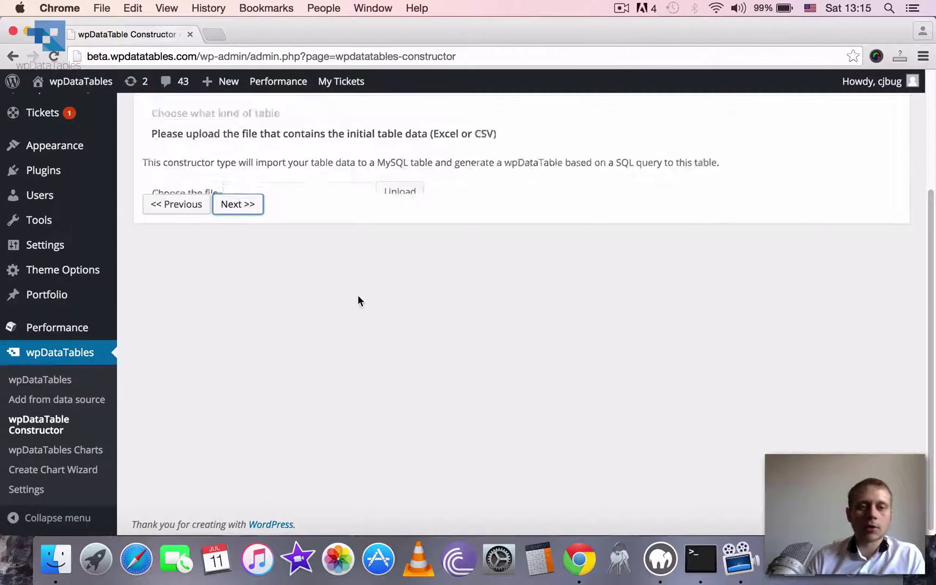
pyautogui.click(172, 230)
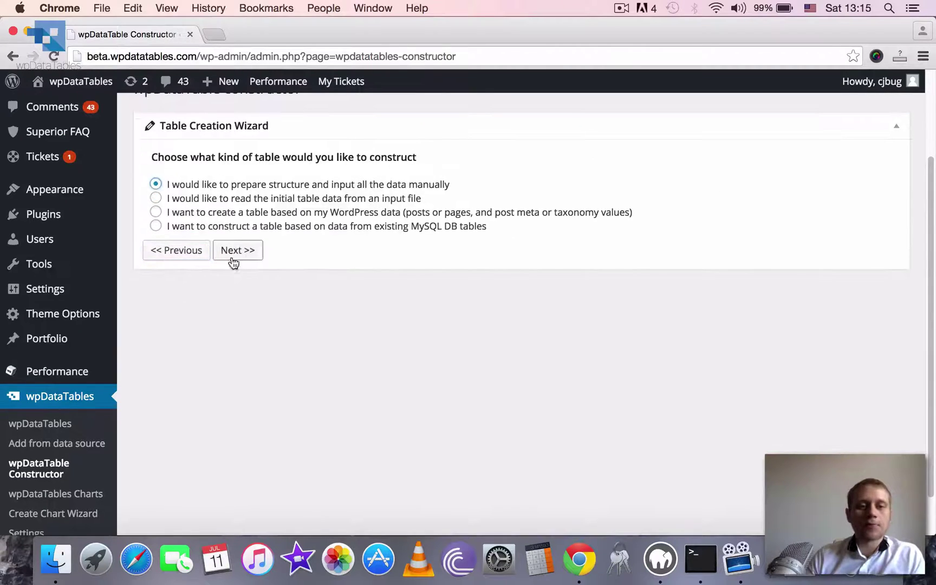
pyautogui.click(232, 260)
pyautogui.scroll(-3, 660, 282)
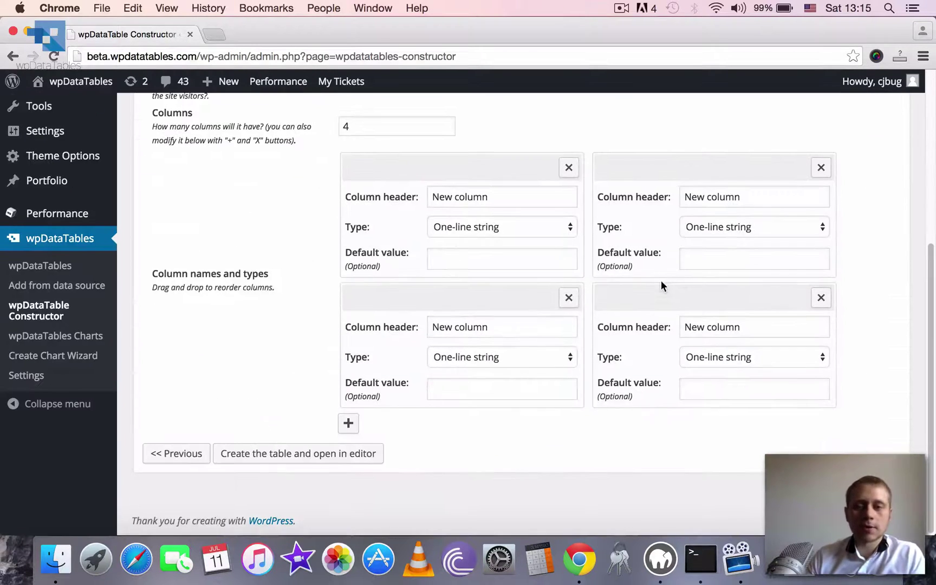
pyautogui.click(206, 458)
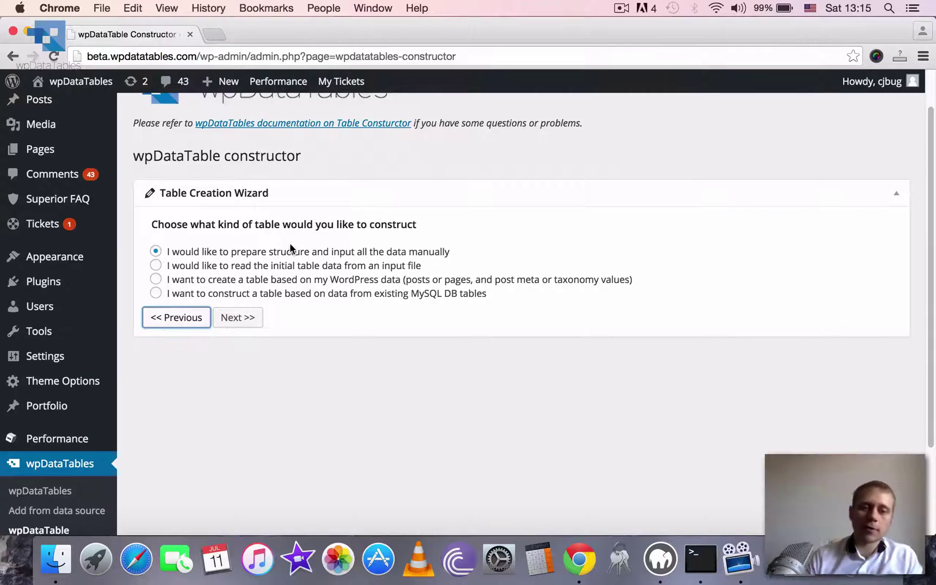
# Step: Scroll down the constructor page and go to the wpDataTables Charts list
pyautogui.scroll(-2, 294, 276)
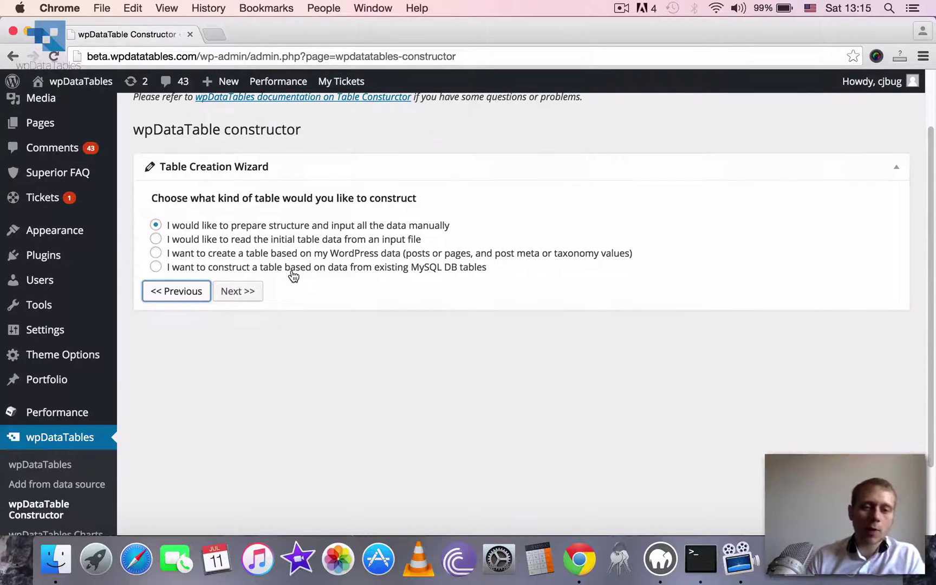
pyautogui.scroll(-1, 293, 275)
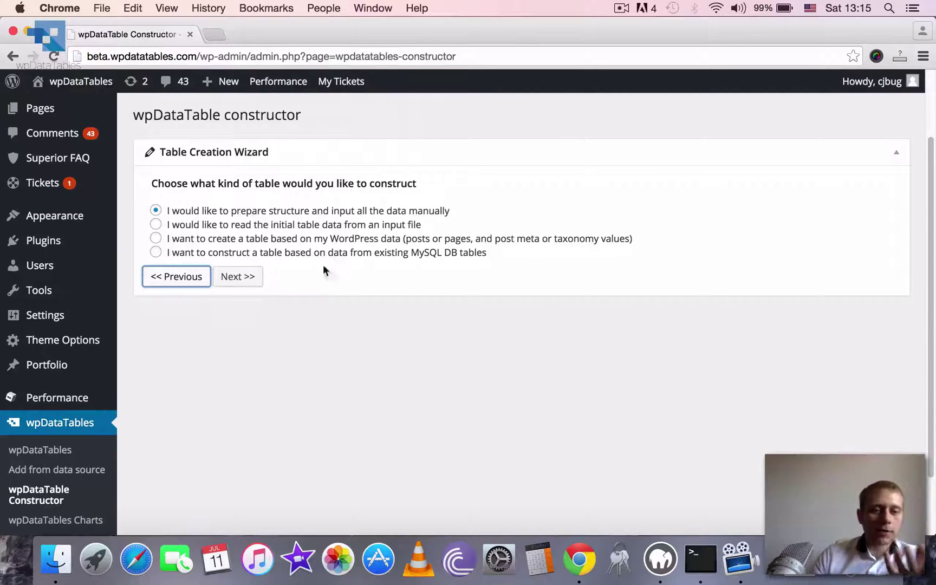
pyautogui.scroll(-2, 180, 328)
pyautogui.scroll(-3, 180, 333)
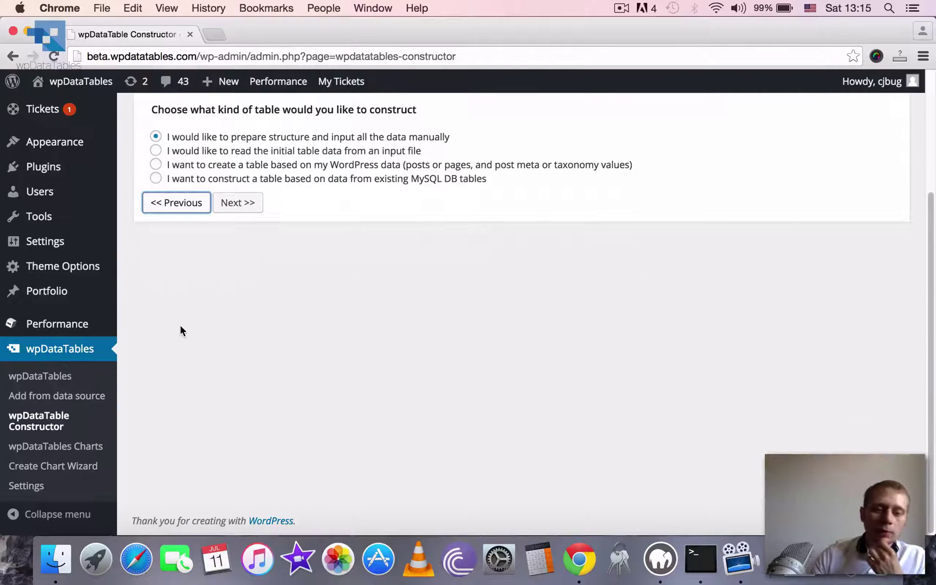
pyautogui.click(79, 453)
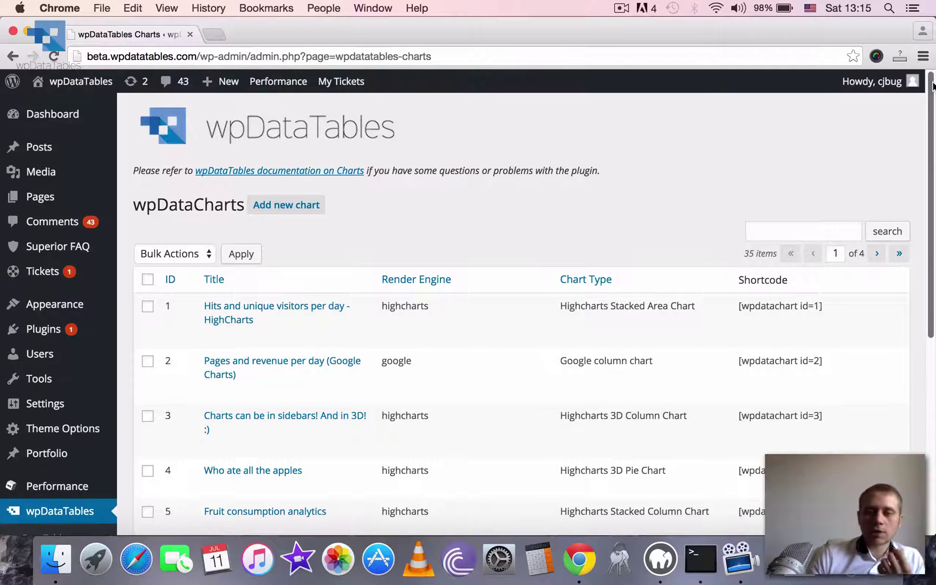
# Step: Scroll through the first page of saved wpDataCharts
pyautogui.moveTo(932, 85); pyautogui.dragTo(933, 139)
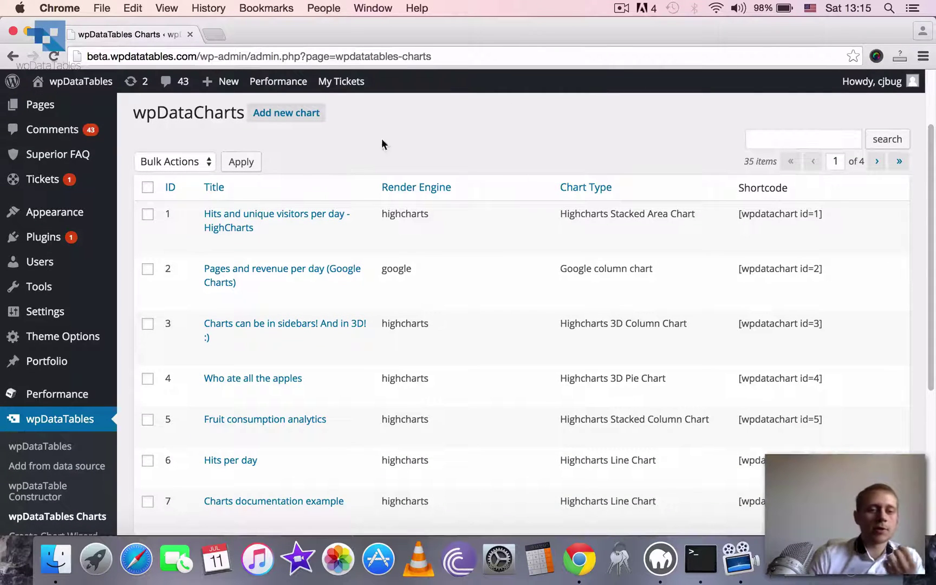
pyautogui.moveTo(283, 222)
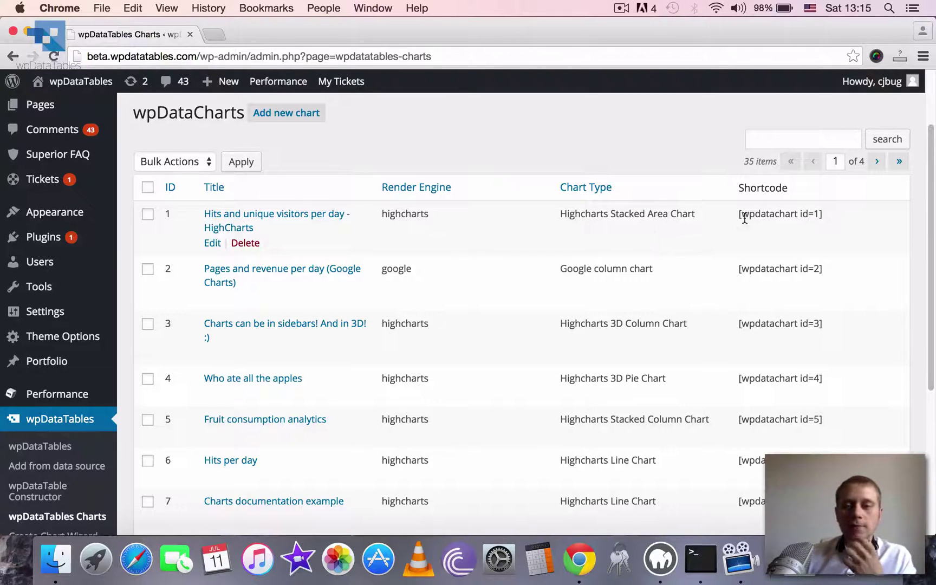
pyautogui.moveTo(739, 215); pyautogui.dragTo(844, 214)
pyautogui.scroll(-3, 922, 231)
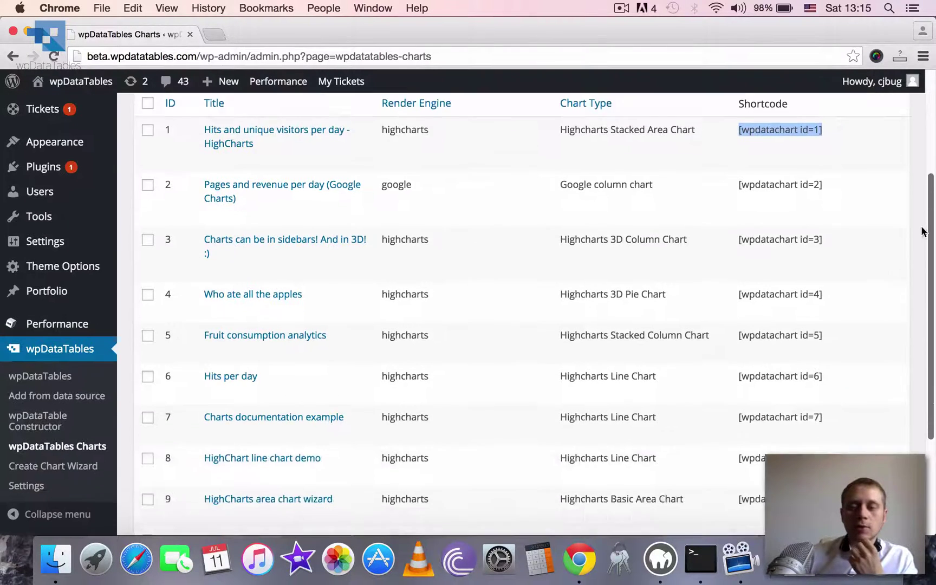
pyautogui.scroll(-5, 923, 231)
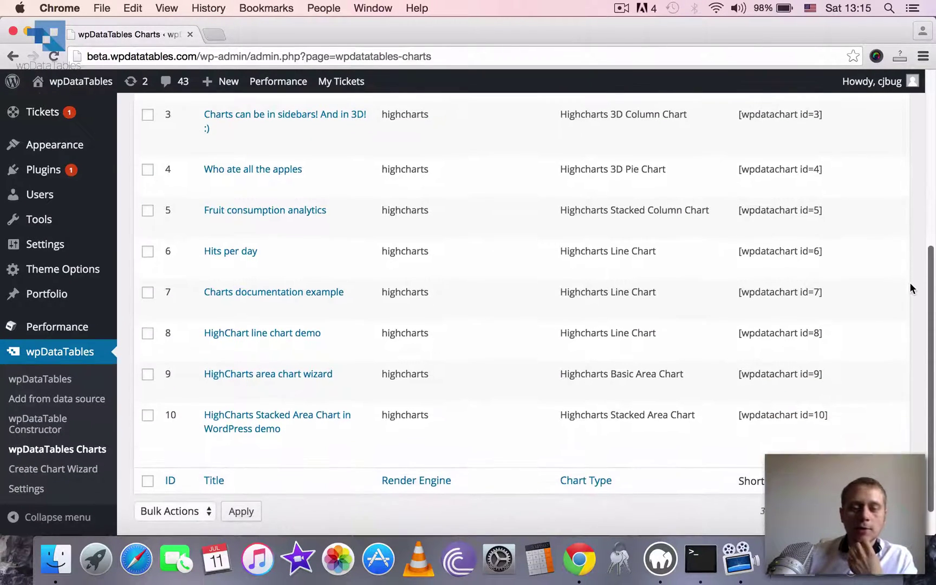
pyautogui.scroll(-1, 910, 297)
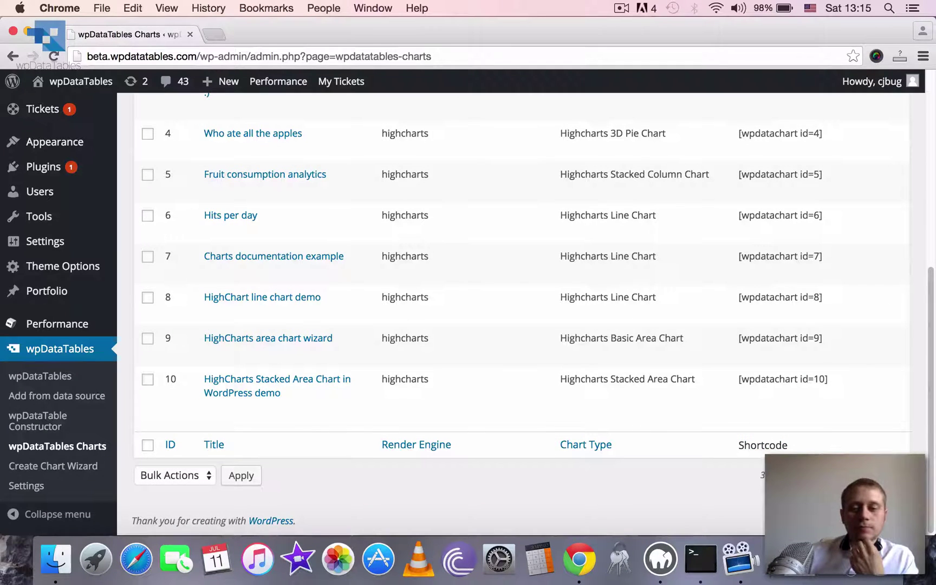
# Step: Move to page 2 of the charts list, showing charts 11–20
pyautogui.click(877, 475)
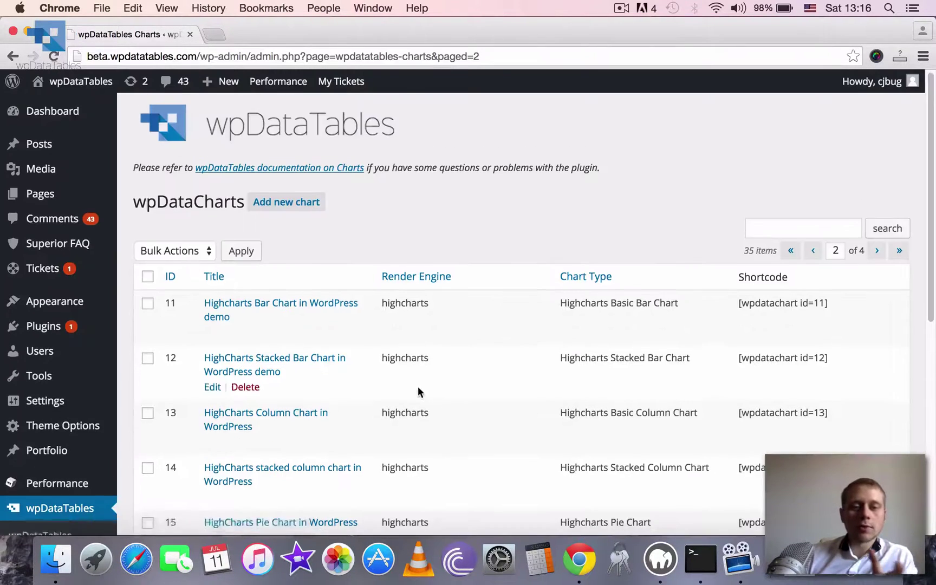
pyautogui.scroll(-10, 352, 369)
pyautogui.scroll(3, 288, 336)
pyautogui.scroll(-3, 289, 346)
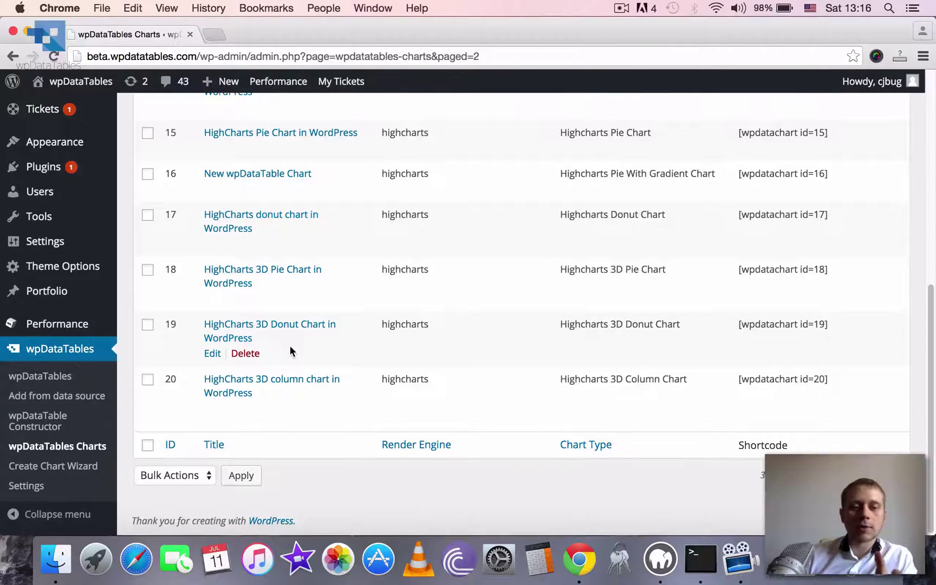
pyautogui.scroll(5, 294, 340)
pyautogui.scroll(-5, 215, 234)
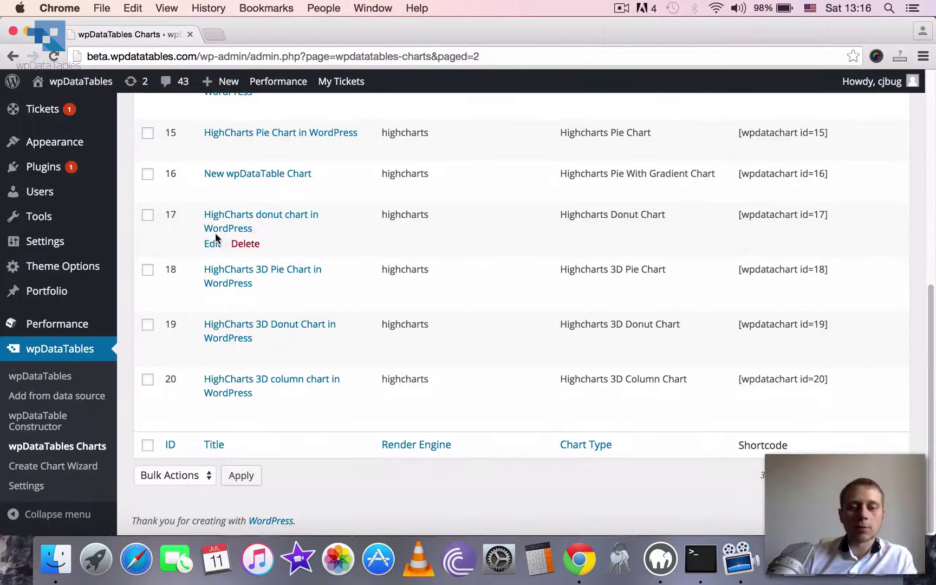
pyautogui.scroll(5, 238, 395)
pyautogui.scroll(-2, 175, 409)
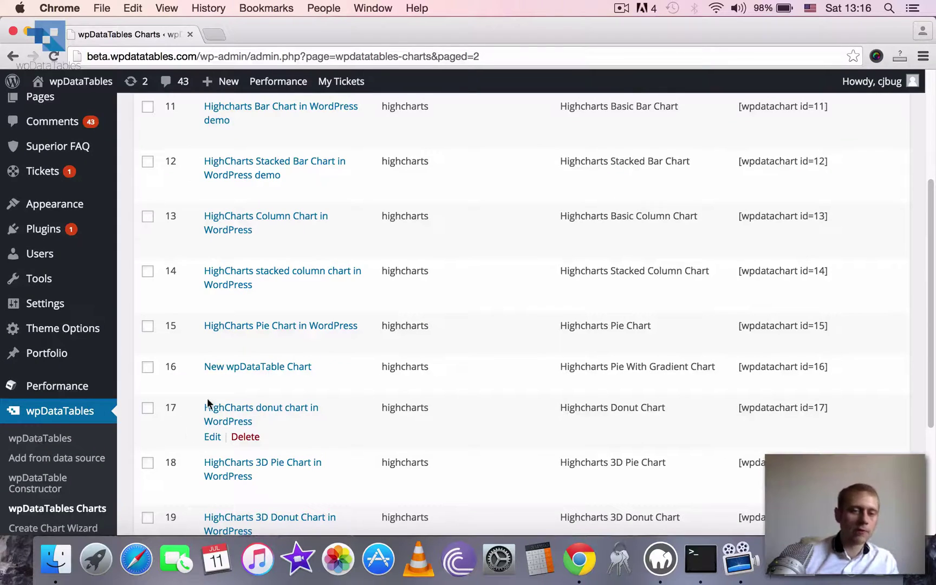
pyautogui.scroll(1, 245, 413)
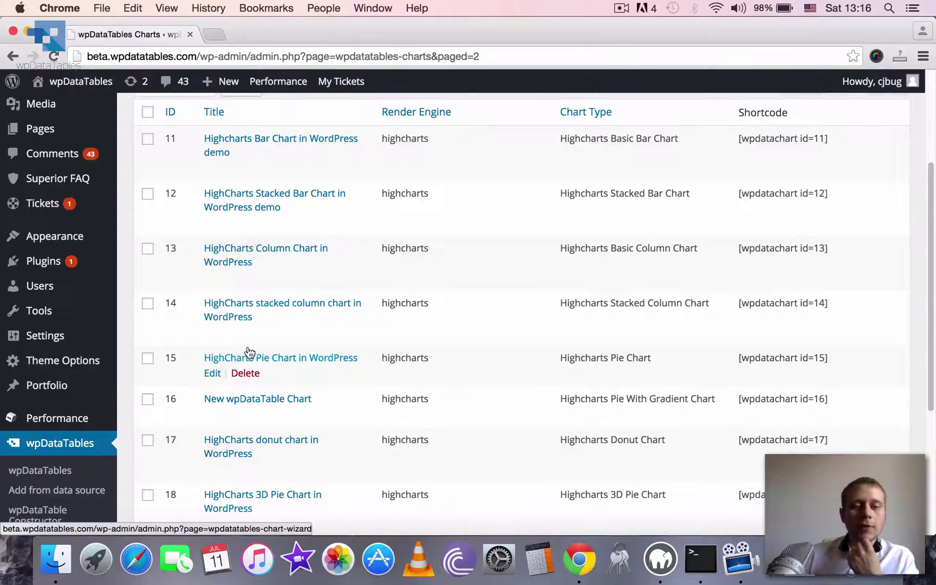
# Step: Open chart 14 in its wizard, look it over, then launch a blank Create Chart Wizard
pyautogui.click(213, 332)
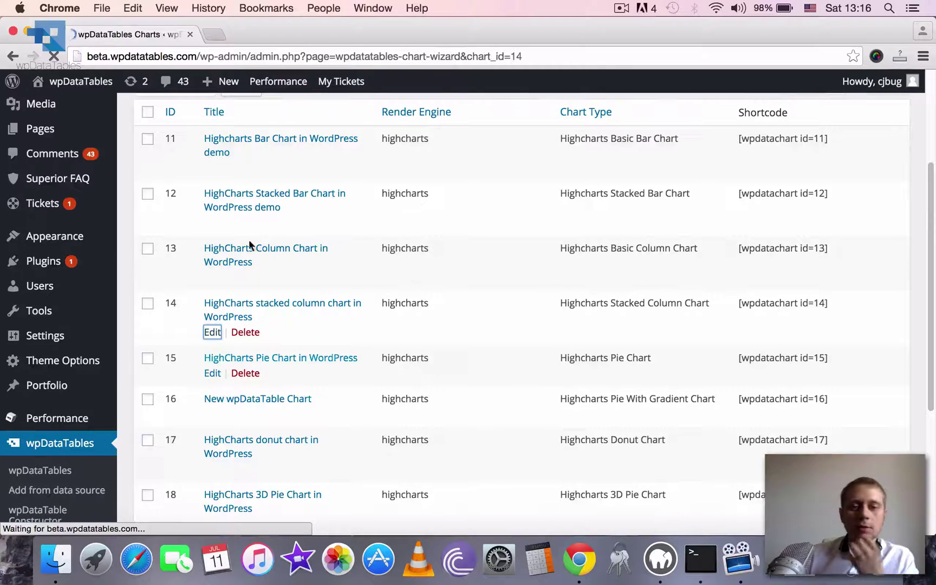
pyautogui.scroll(-1, 649, 325)
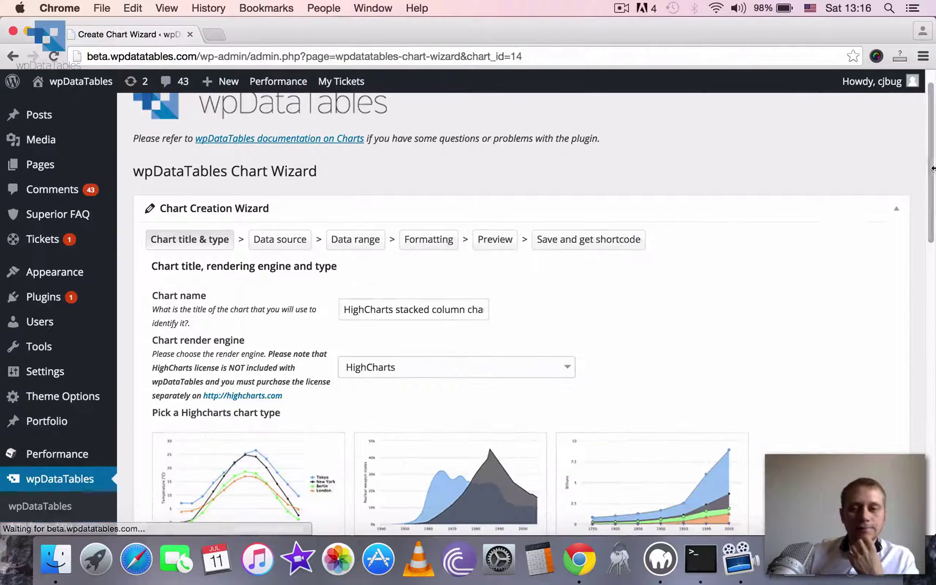
pyautogui.scroll(-6, 926, 184)
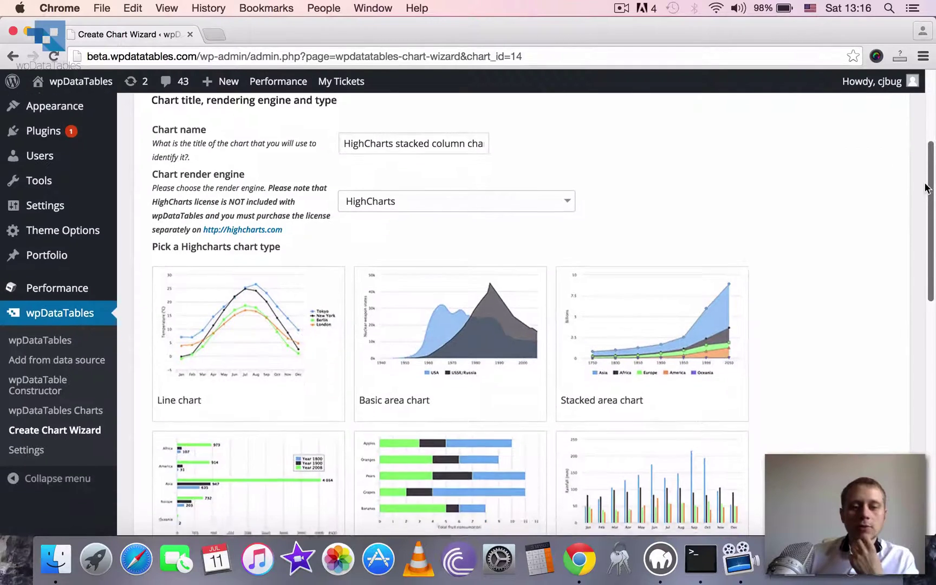
pyautogui.scroll(-5, 921, 189)
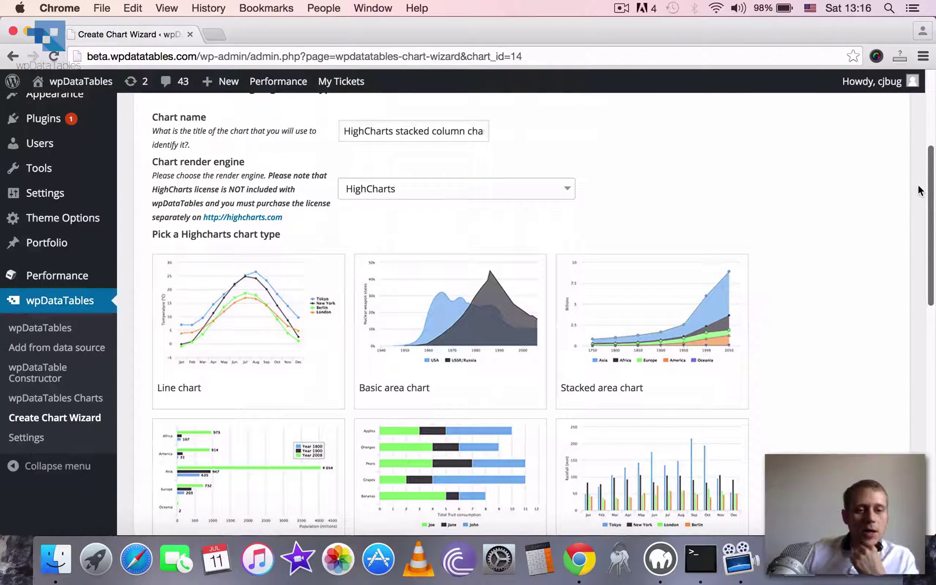
pyautogui.click(36, 427)
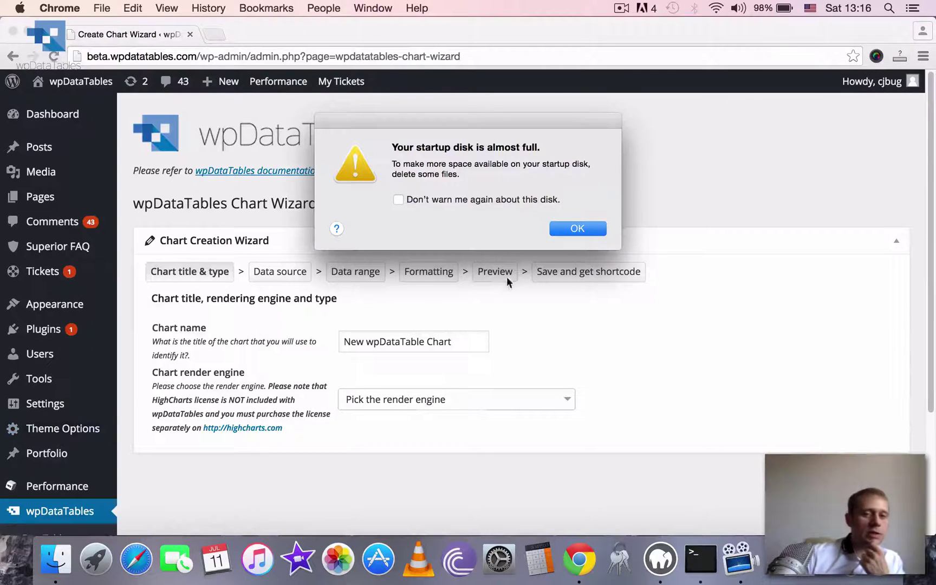
# Step: Dismiss the low-disk alert and show render engine options for New wpDataTable Chart
pyautogui.click(577, 228)
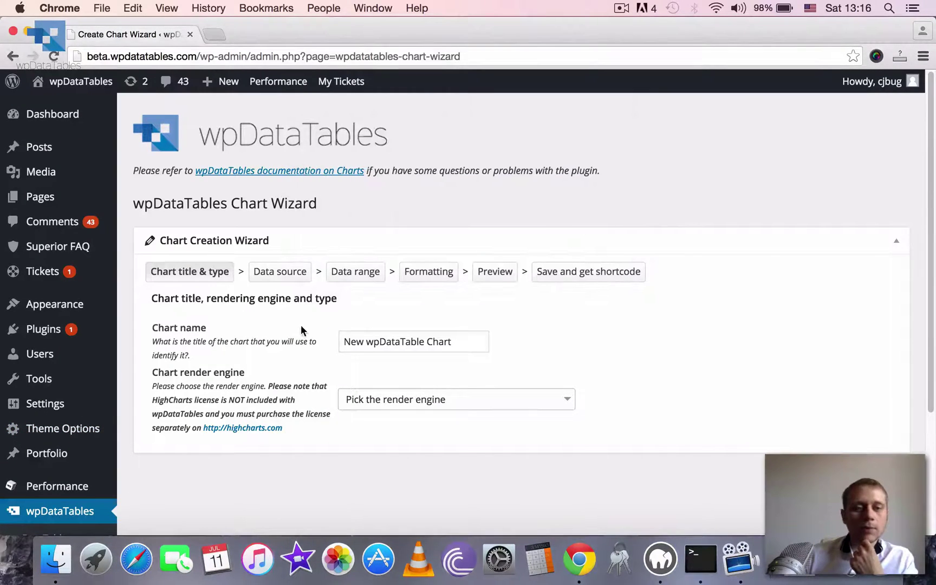
pyautogui.scroll(-5, 291, 341)
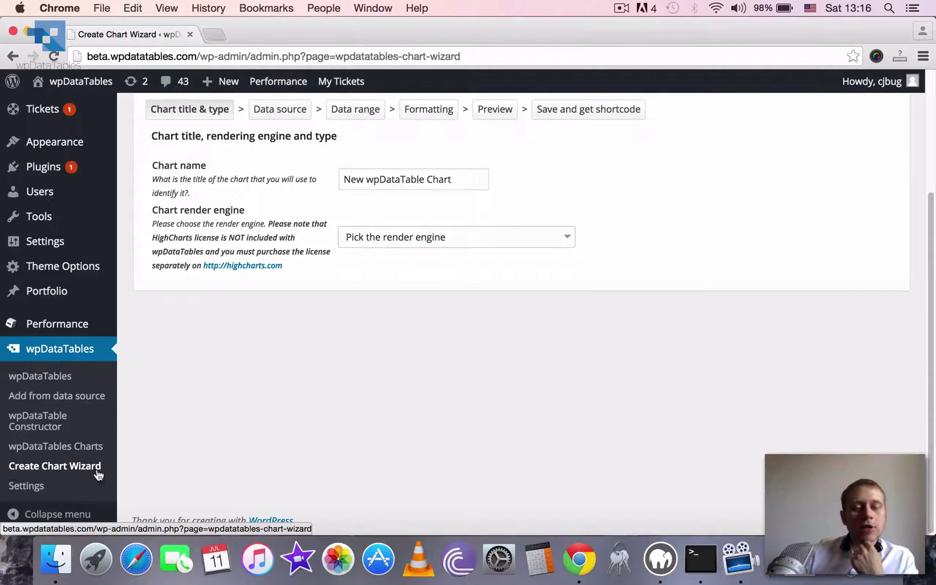
pyautogui.scroll(2, 238, 451)
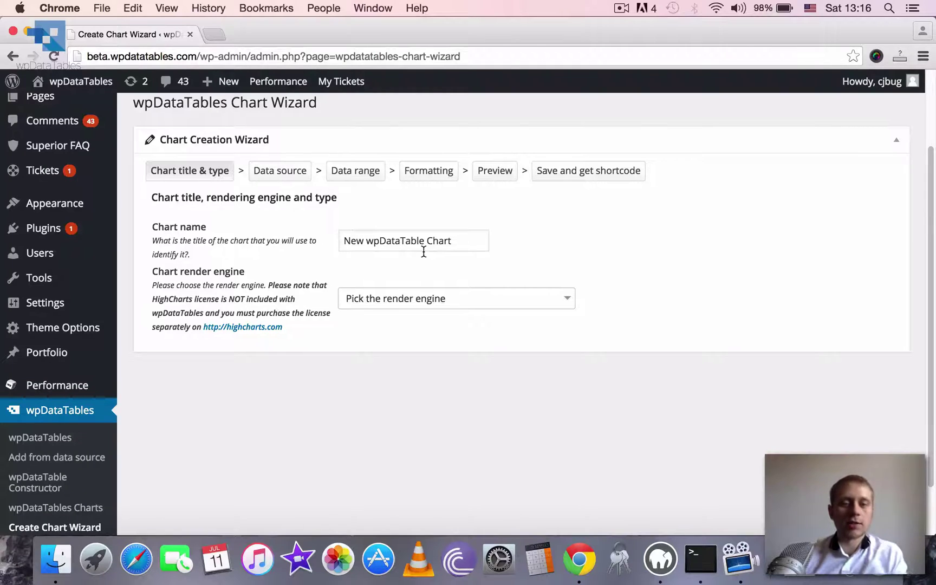
pyautogui.click(458, 237)
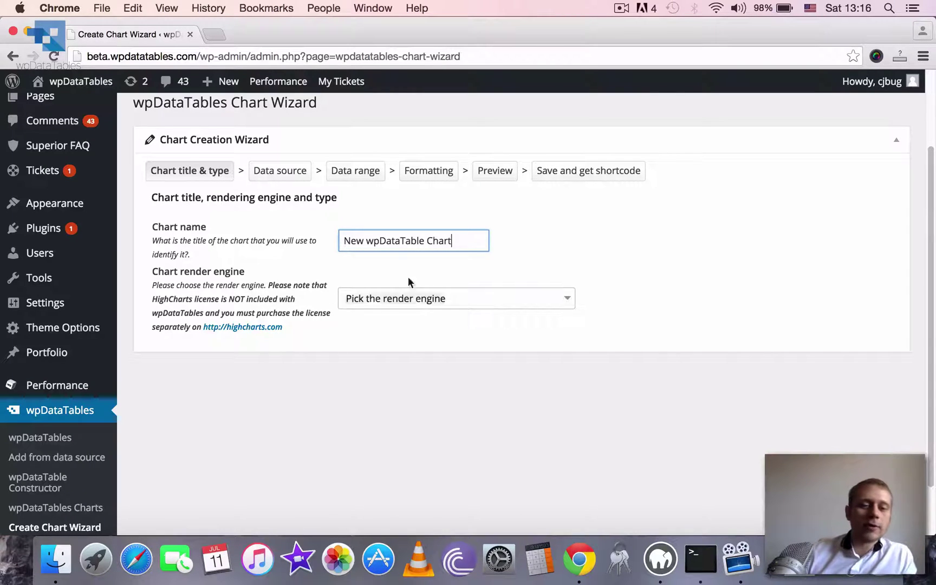
pyautogui.click(412, 304)
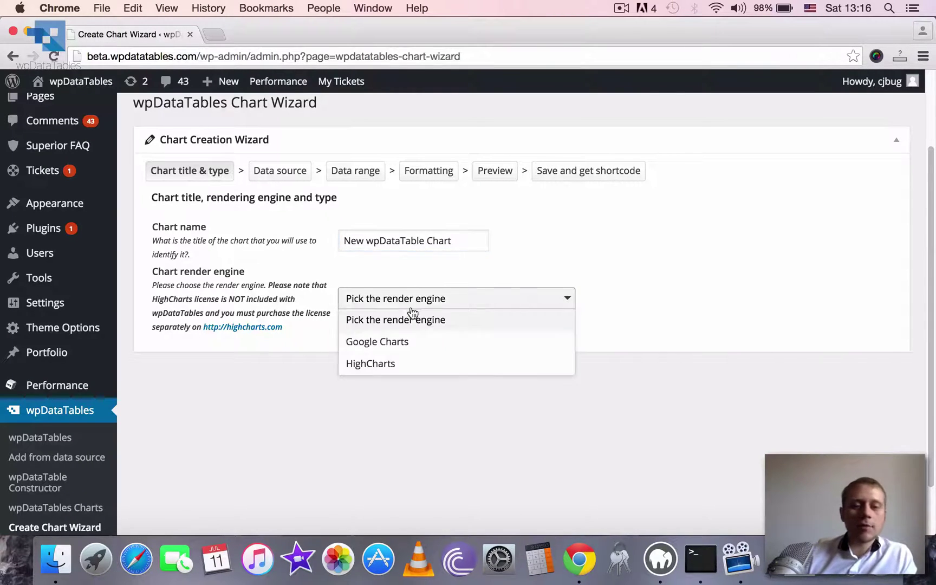
# Step: Set HighCharts as the new chart's render engine
pyautogui.click(396, 364)
pyautogui.scroll(-10, 621, 316)
pyautogui.scroll(-5, 622, 314)
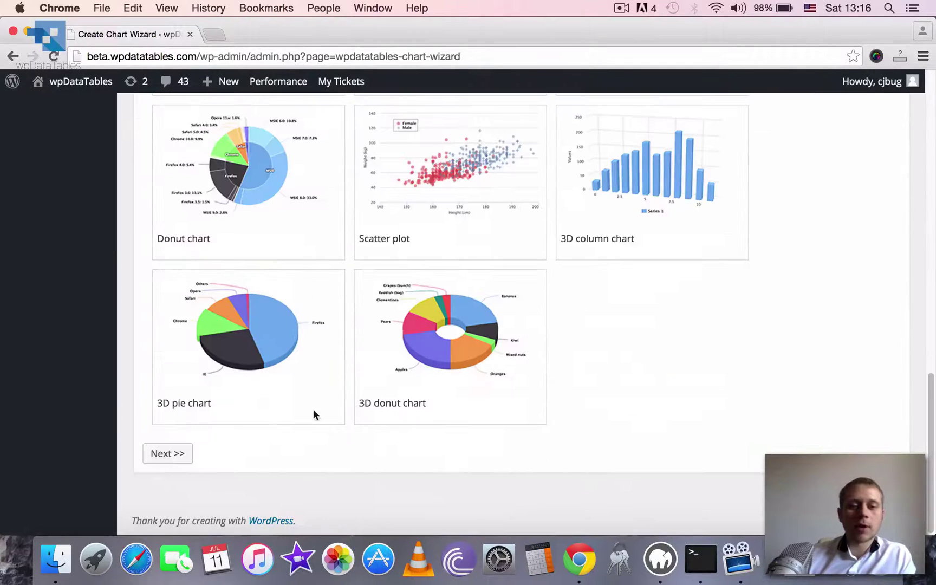
pyautogui.click(161, 451)
# Step: Use the Filter in form example table as the chart's data source
pyautogui.click(436, 184)
pyautogui.scroll(5, 578, 190)
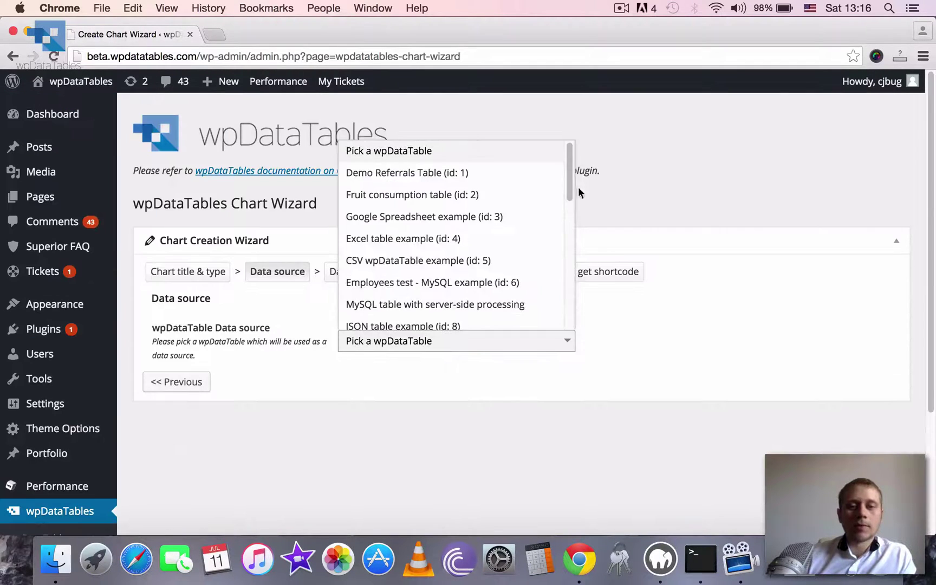
pyautogui.scroll(-5, 566, 188)
pyautogui.scroll(-10, 503, 253)
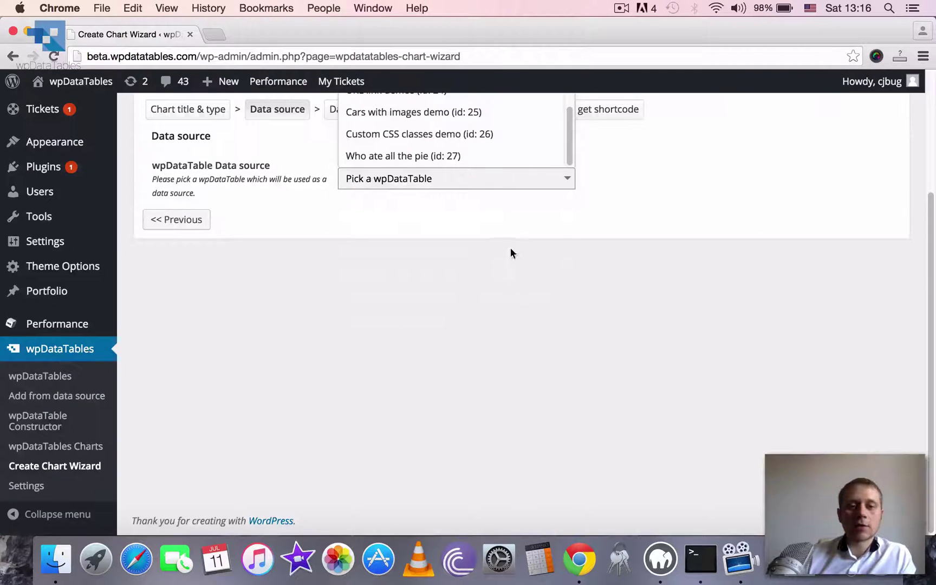
pyautogui.scroll(4, 509, 253)
pyautogui.click(427, 247)
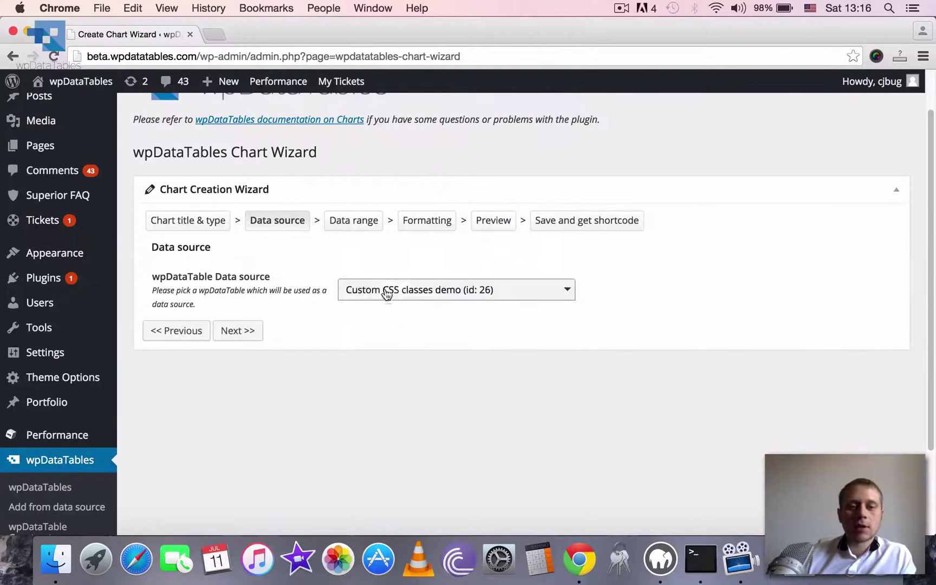
pyautogui.click(430, 295)
pyautogui.click(422, 199)
pyautogui.click(253, 331)
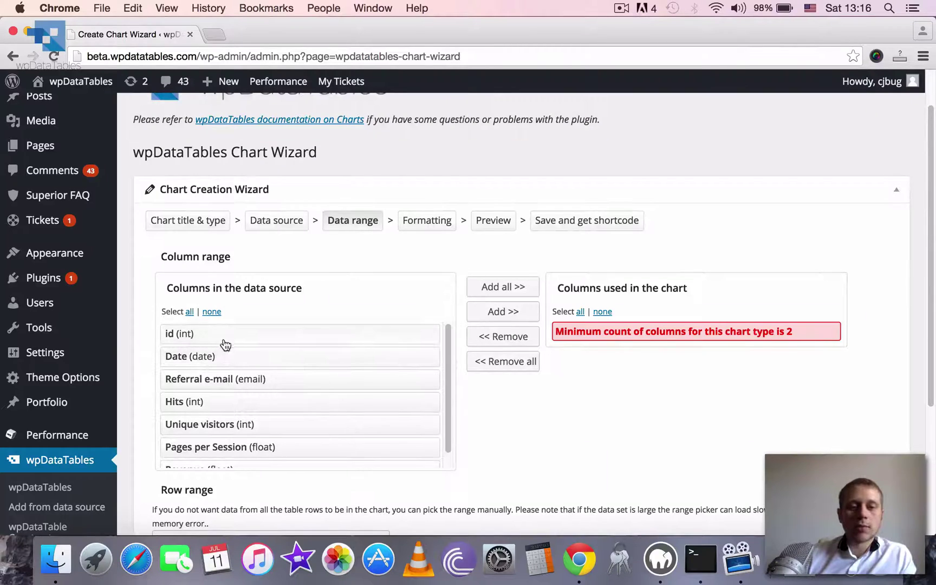
# Step: Chart the Date, Unique visitors, Pages per Session and Revenue columns with a picked row range
pyautogui.click(252, 362)
pyautogui.scroll(-2, 267, 403)
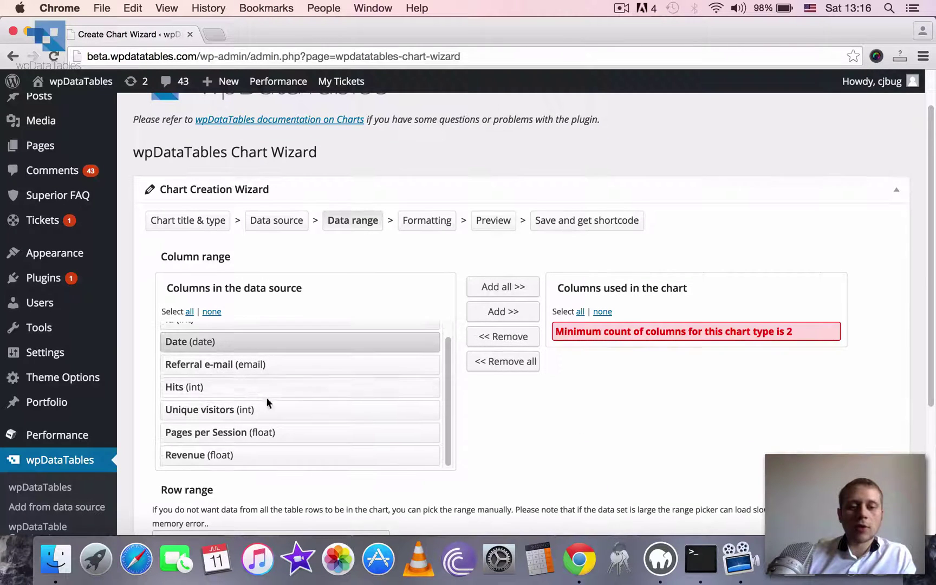
pyautogui.click(244, 383)
pyautogui.click(240, 413)
pyautogui.click(245, 429)
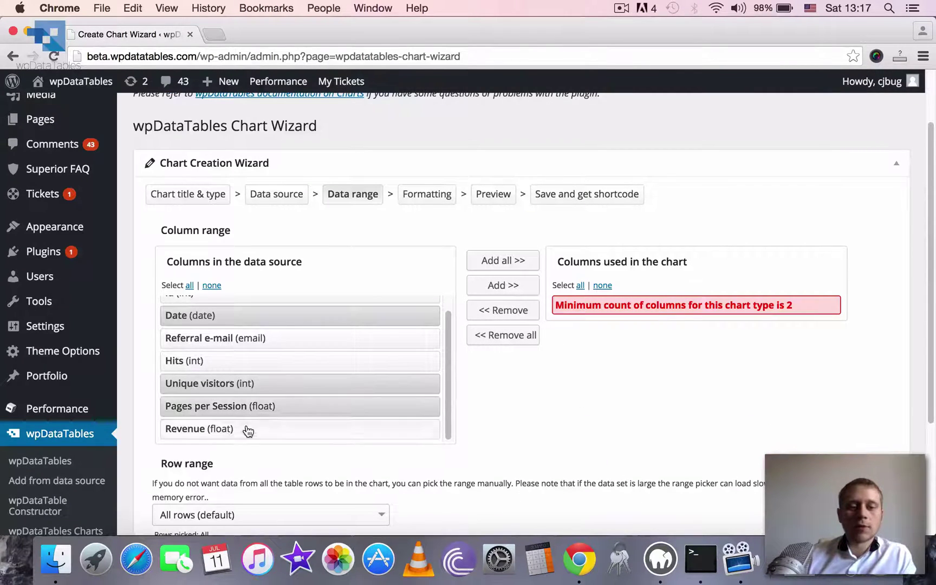
pyautogui.click(502, 286)
pyautogui.scroll(-2, 600, 343)
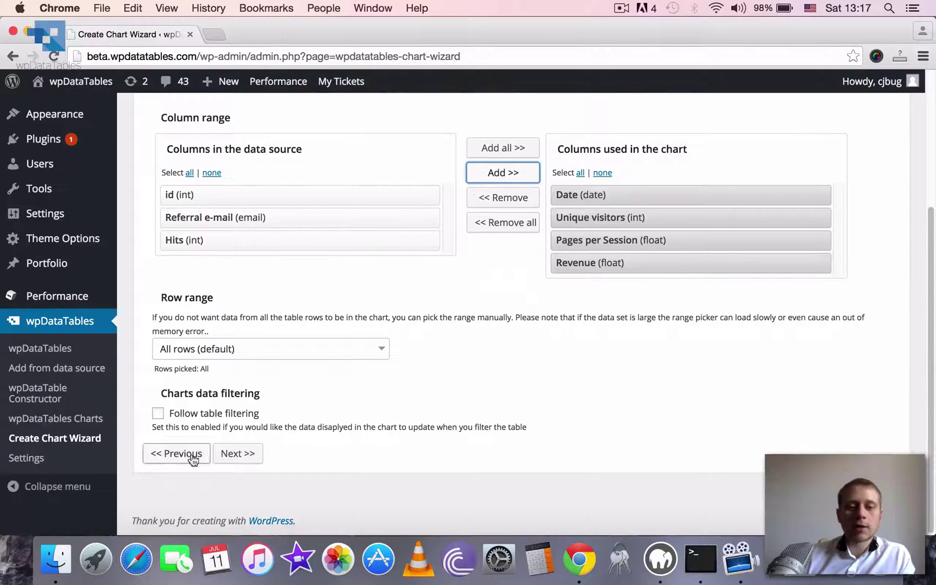
pyautogui.click(235, 351)
pyautogui.click(241, 326)
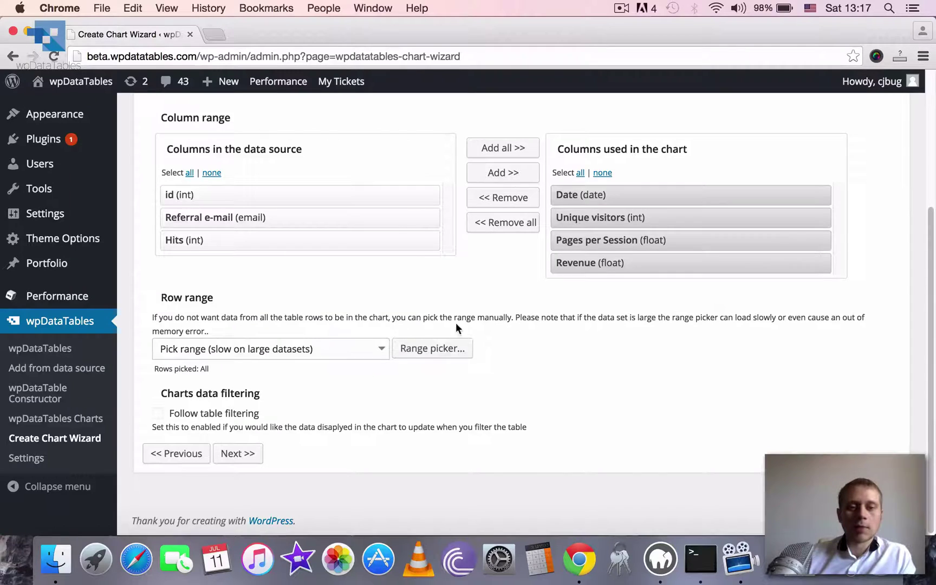
pyautogui.click(450, 348)
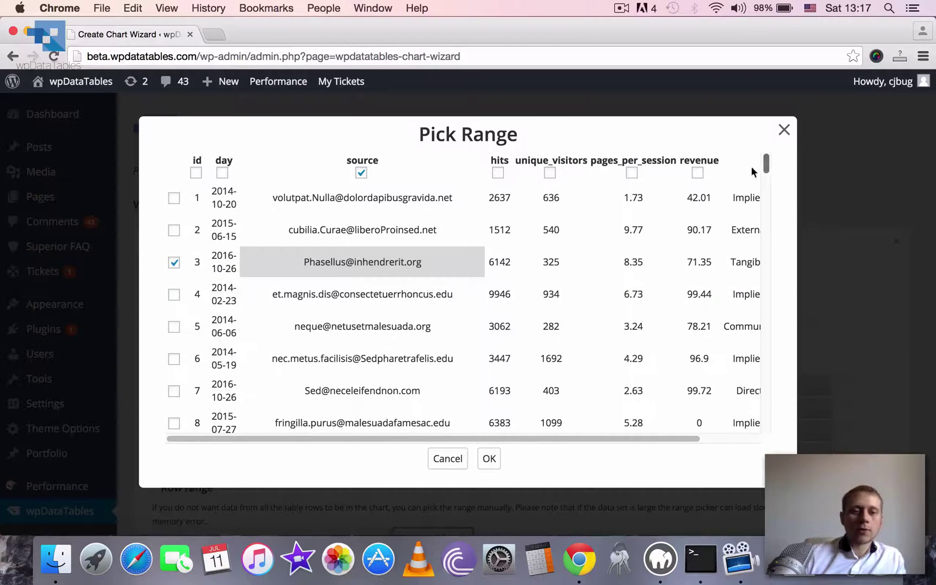
pyautogui.moveTo(261, 233); pyautogui.dragTo(412, 301)
pyautogui.moveTo(529, 377); pyautogui.dragTo(822, 428)
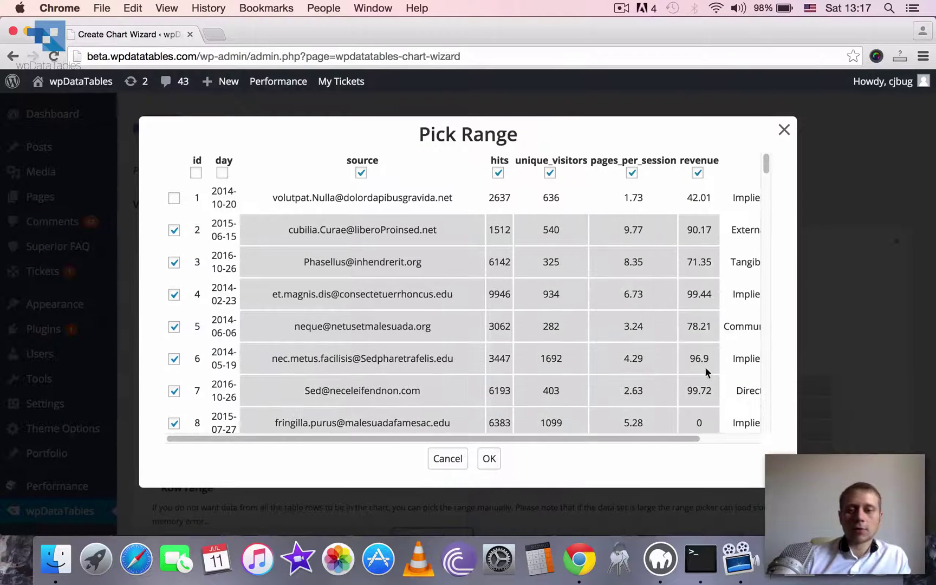
pyautogui.moveTo(706, 372); pyautogui.dragTo(699, 421)
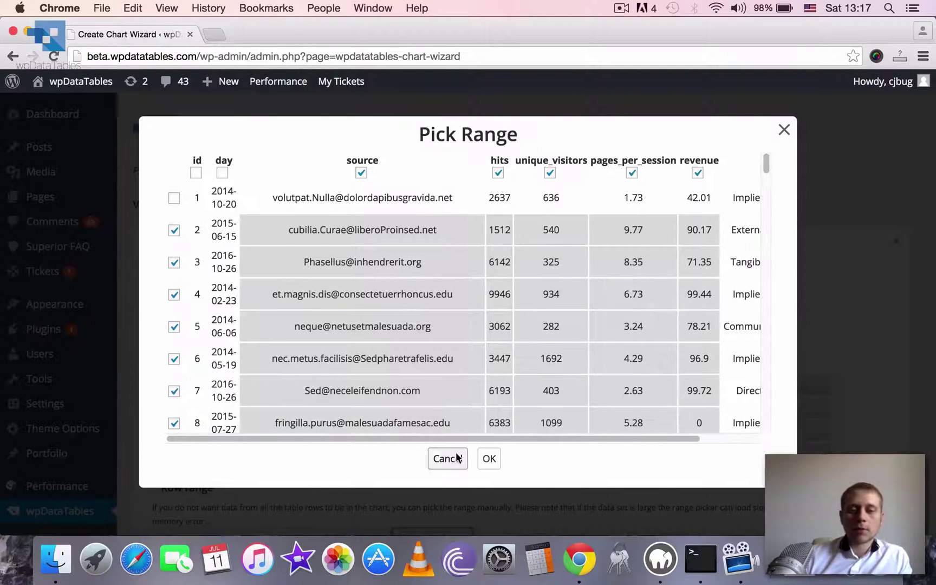
pyautogui.click(493, 456)
pyautogui.scroll(-5, 271, 379)
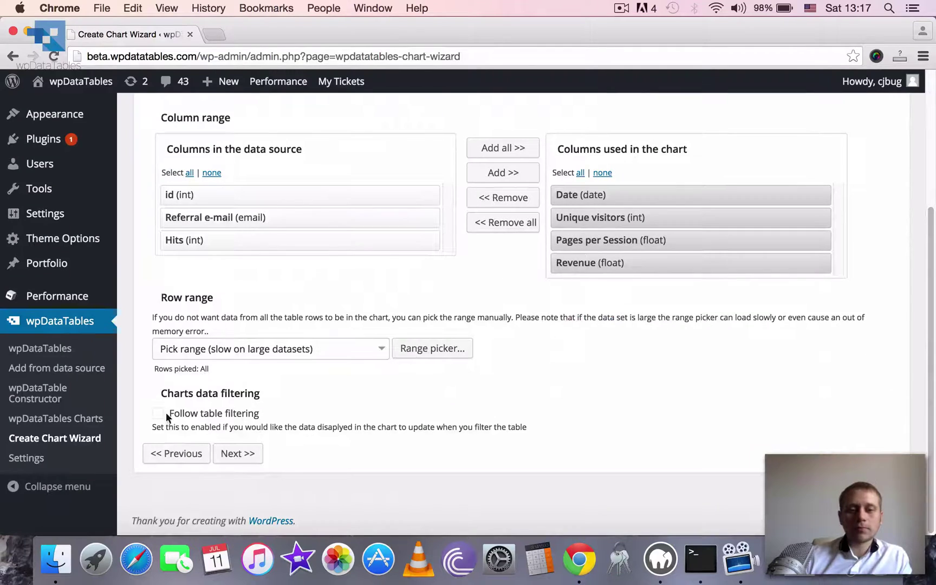
# Step: Colour the Pages per Session series orange and the Unique visitors series purple
pyautogui.click(237, 453)
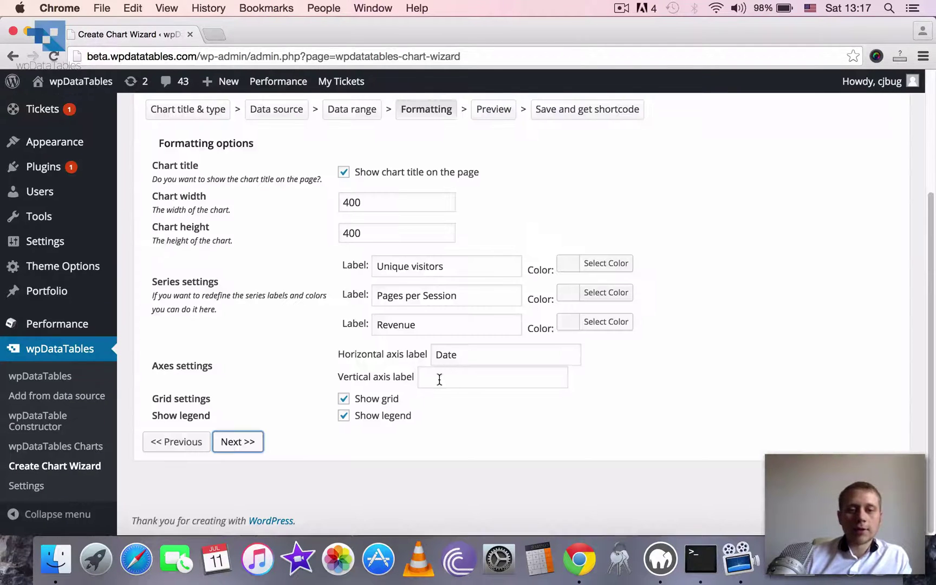
pyautogui.click(586, 292)
pyautogui.click(622, 460)
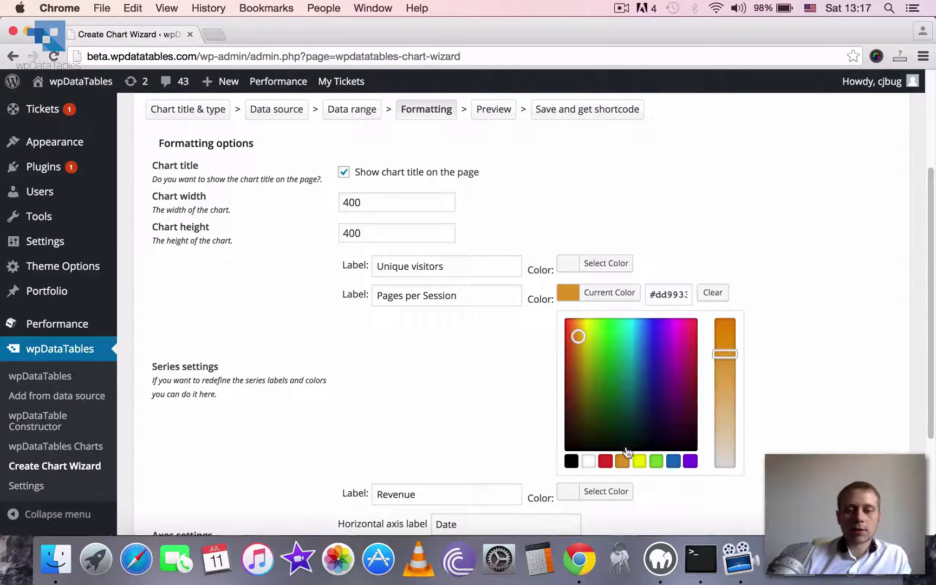
pyautogui.click(590, 266)
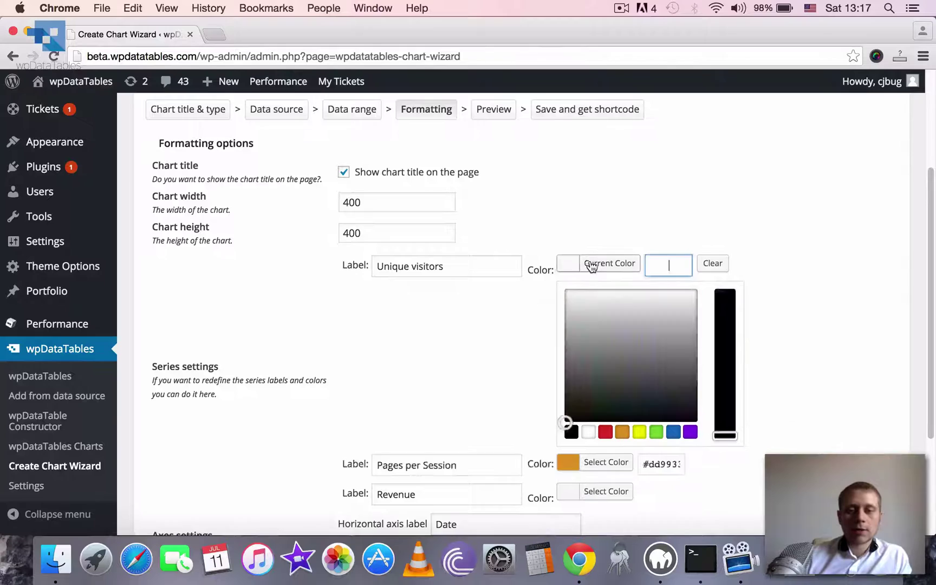
pyautogui.click(690, 432)
# Step: Relabel the Unique visitors series 'Test' and preview the chart
pyautogui.moveTo(470, 272); pyautogui.dragTo(291, 263)
pyautogui.write('Test')
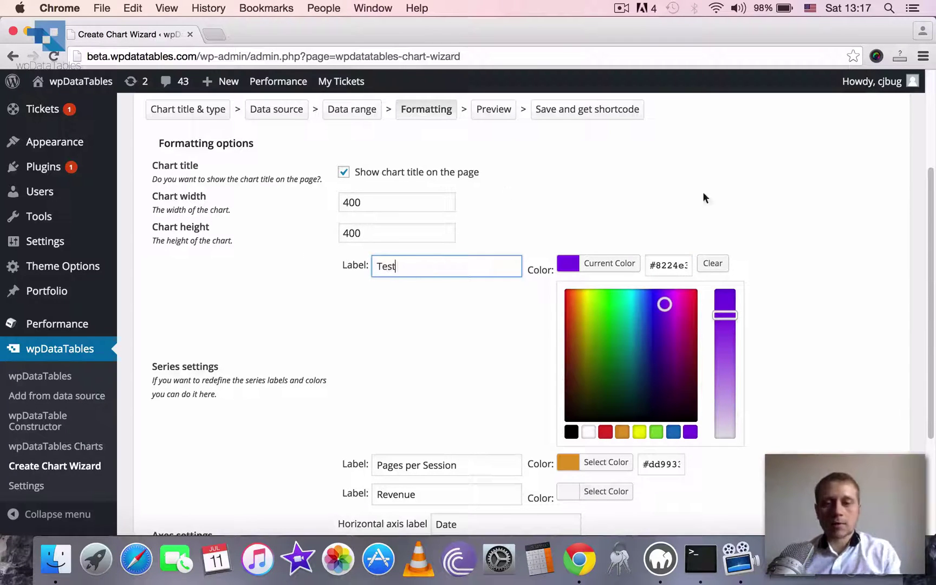
pyautogui.click(704, 198)
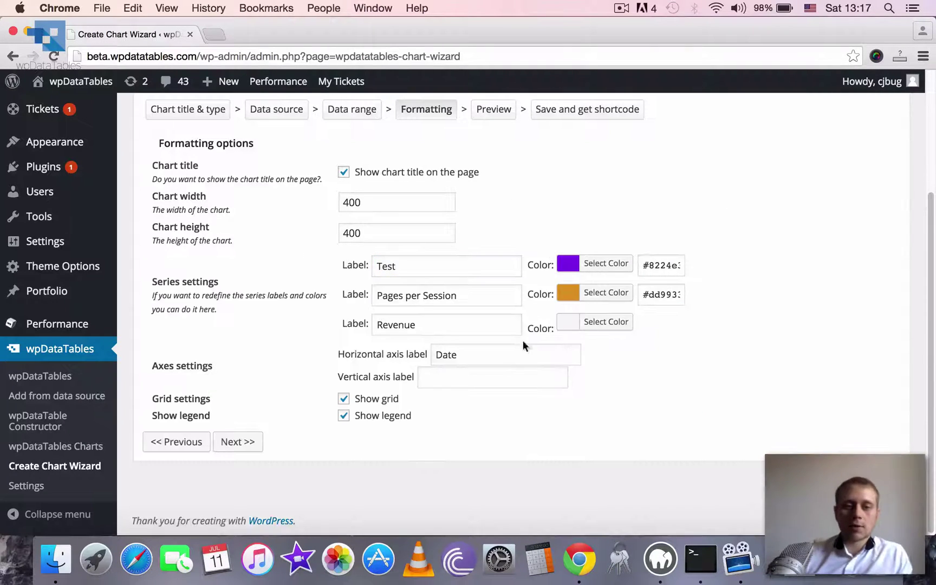
pyautogui.click(259, 442)
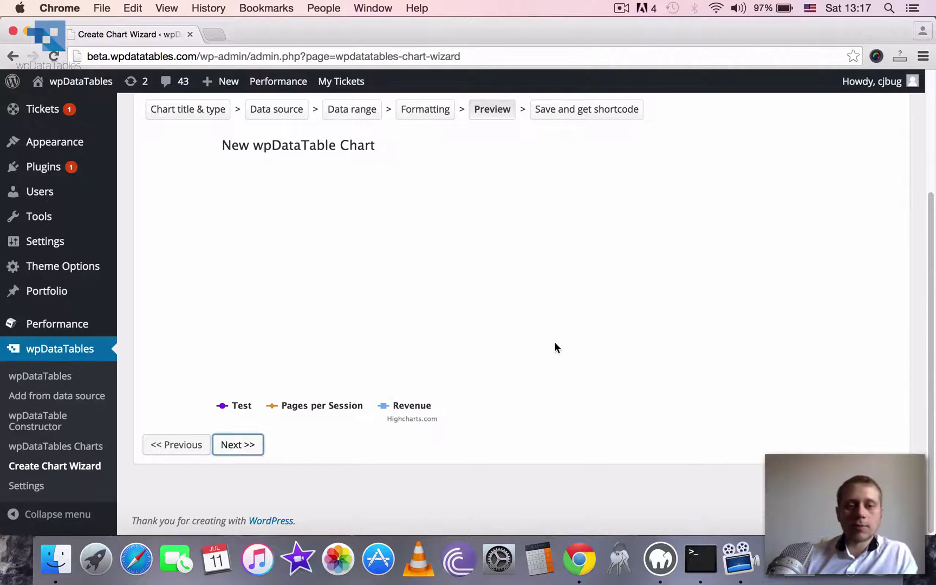
pyautogui.scroll(3, 555, 343)
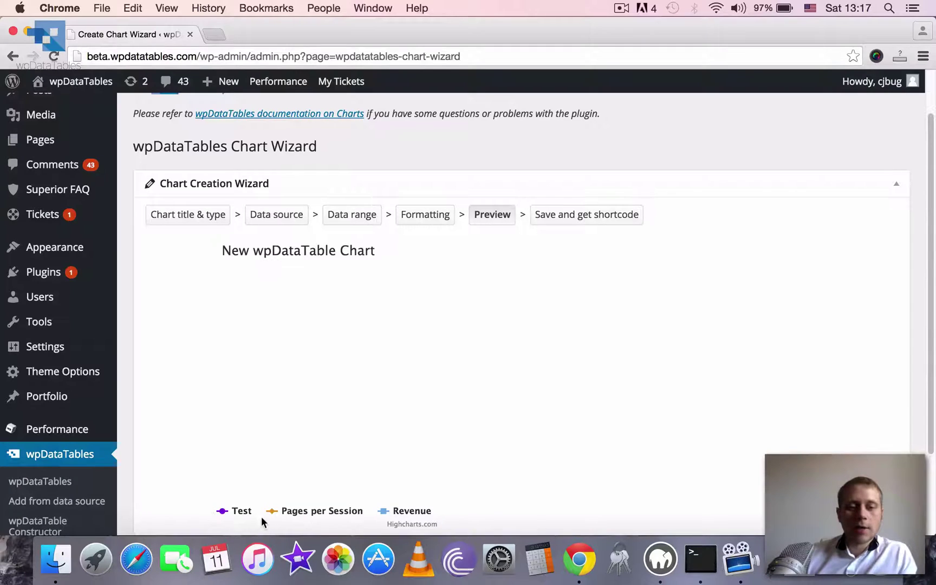
pyautogui.scroll(-2, 702, 391)
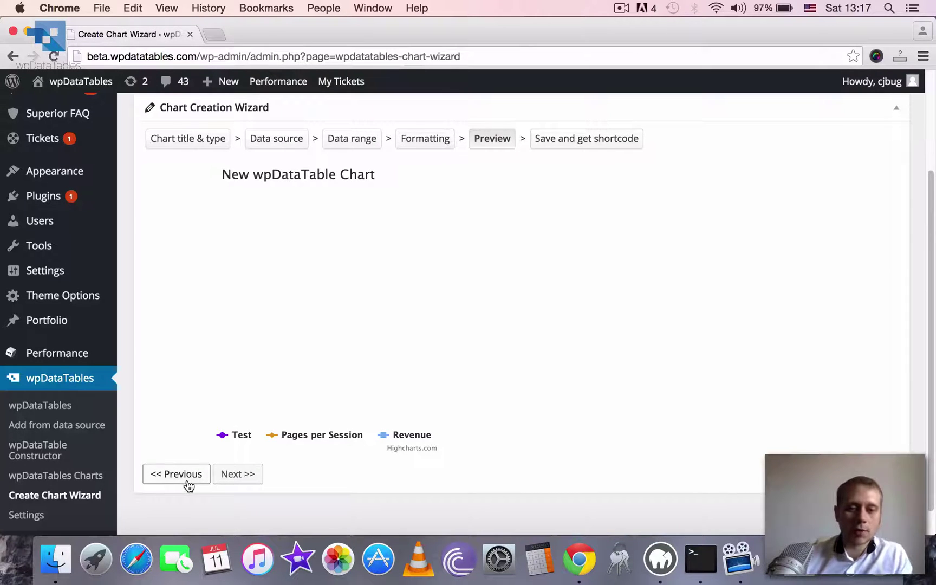
# Step: Restart the chart wizard with HighCharts and the Stacked column chart type
pyautogui.click(70, 484)
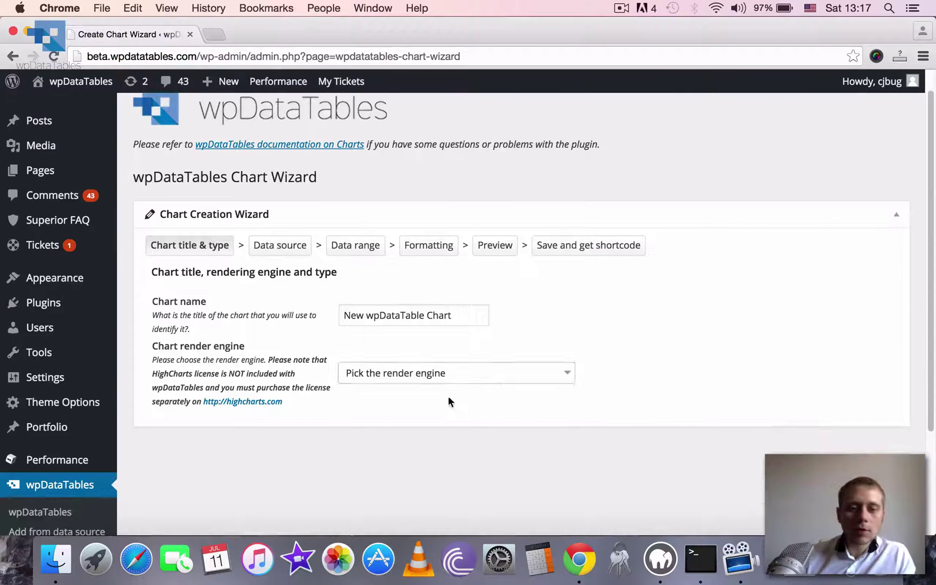
pyautogui.click(432, 378)
pyautogui.click(393, 439)
pyautogui.scroll(-6, 436, 430)
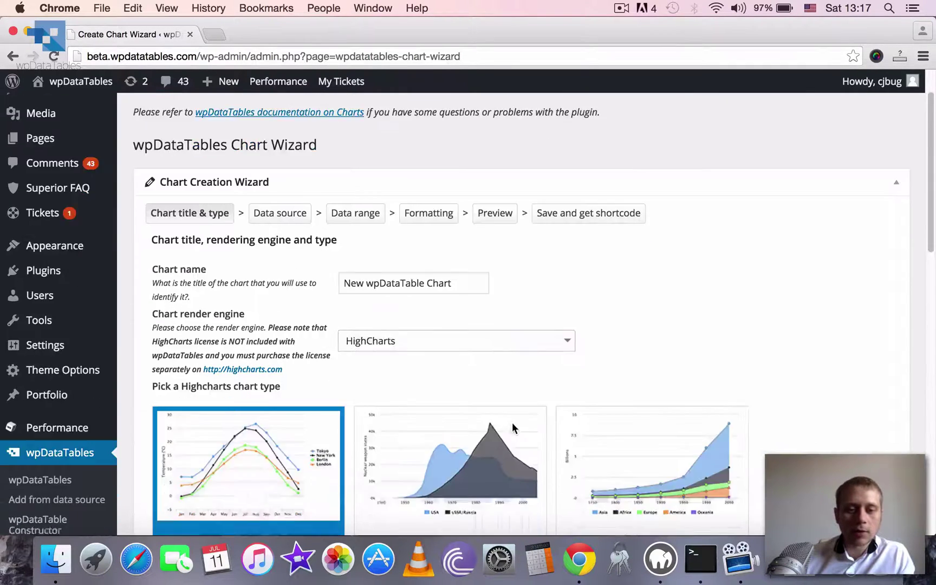
pyautogui.scroll(-9, 410, 421)
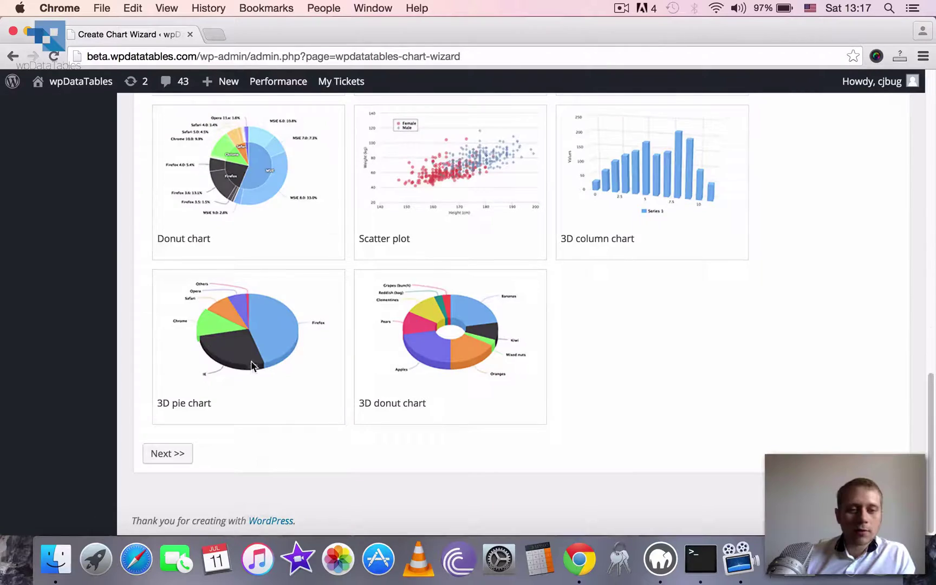
pyautogui.scroll(15, 250, 360)
pyautogui.scroll(-14, 328, 335)
pyautogui.scroll(3, 233, 276)
pyautogui.click(278, 307)
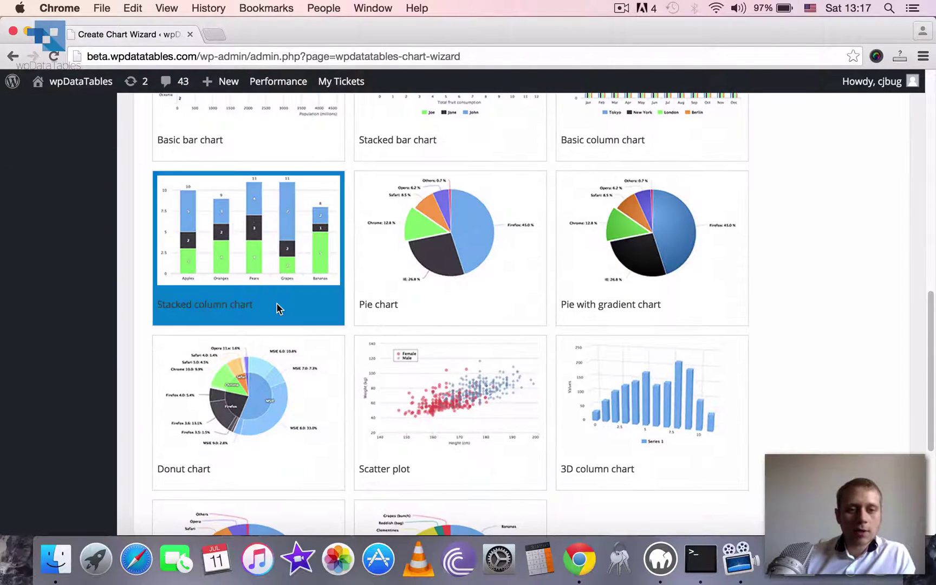
pyautogui.scroll(-5, 255, 346)
pyautogui.click(166, 453)
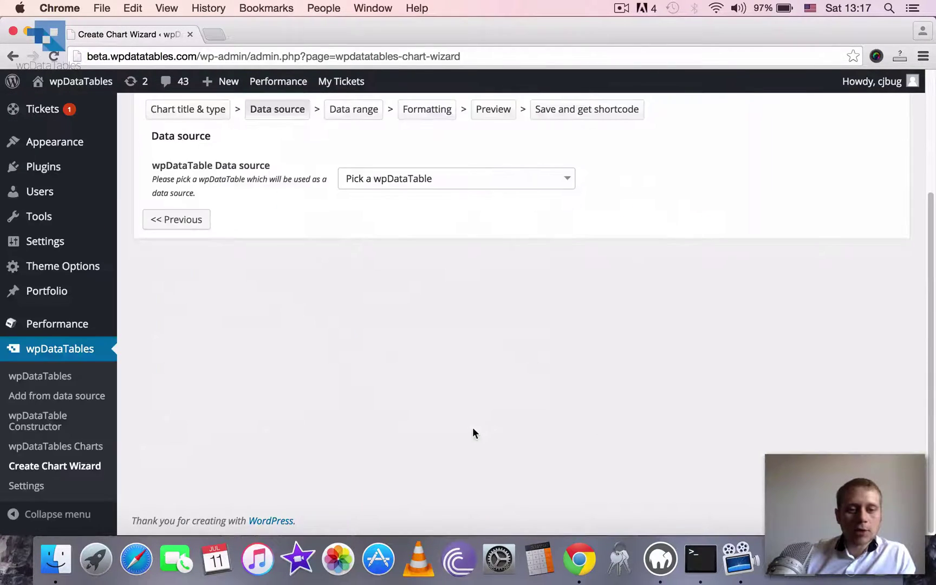
# Step: Use the Fruit consumption table as the chart's data source
pyautogui.click(407, 186)
pyautogui.scroll(3, 674, 219)
pyautogui.click(553, 157)
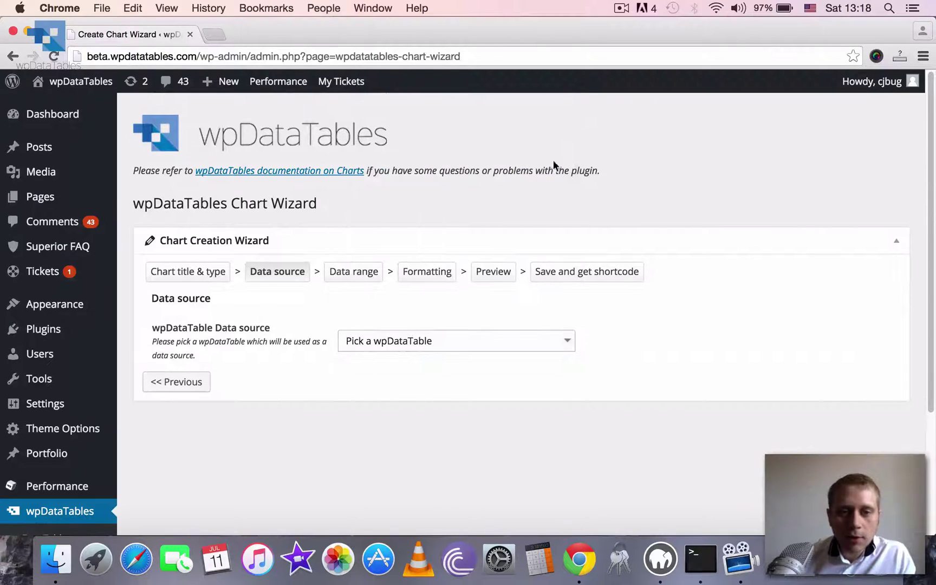
pyautogui.click(418, 338)
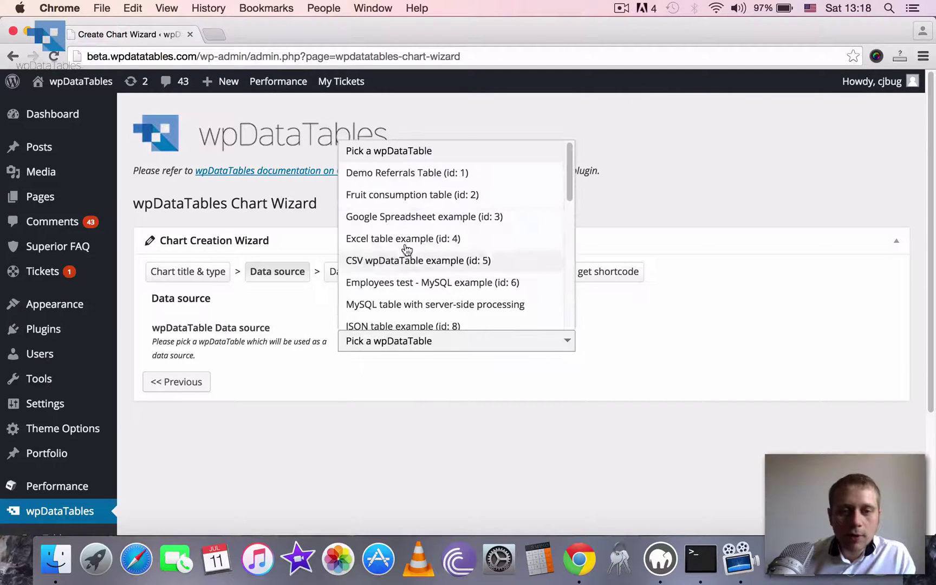
pyautogui.click(476, 195)
pyautogui.click(236, 383)
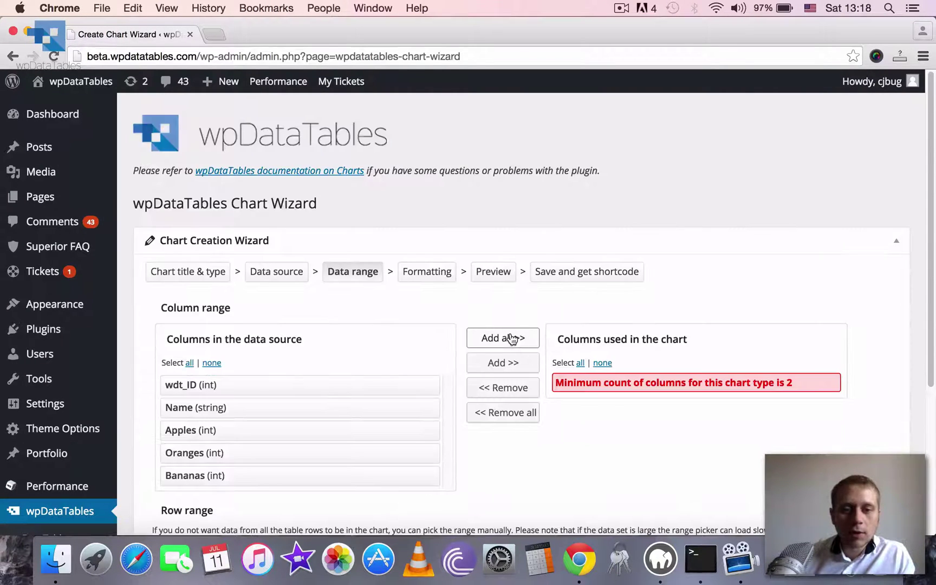
# Step: Chart all columns except wdt_ID: Name, Apples, Oranges and Bananas
pyautogui.click(508, 337)
pyautogui.click(573, 385)
pyautogui.click(503, 388)
pyautogui.scroll(-5, 549, 383)
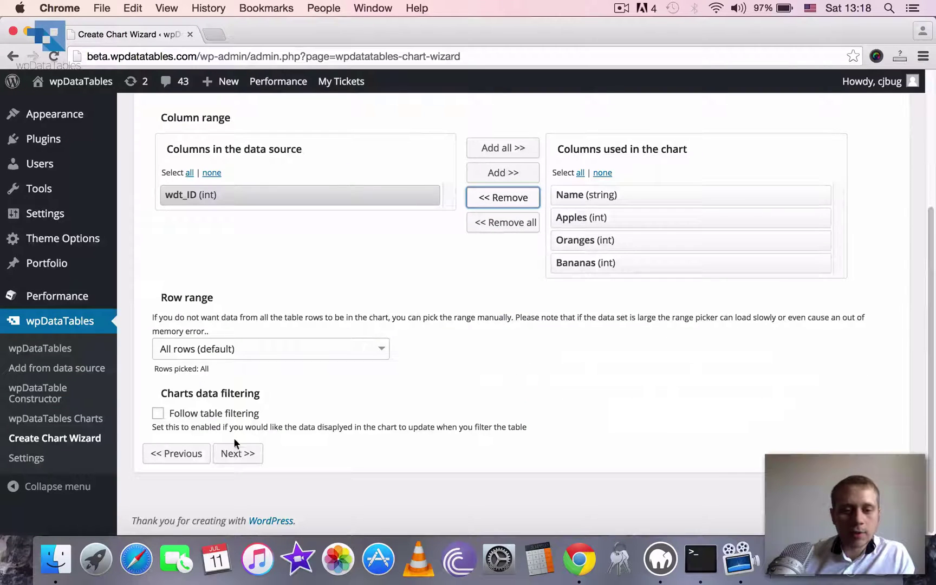
pyautogui.click(231, 460)
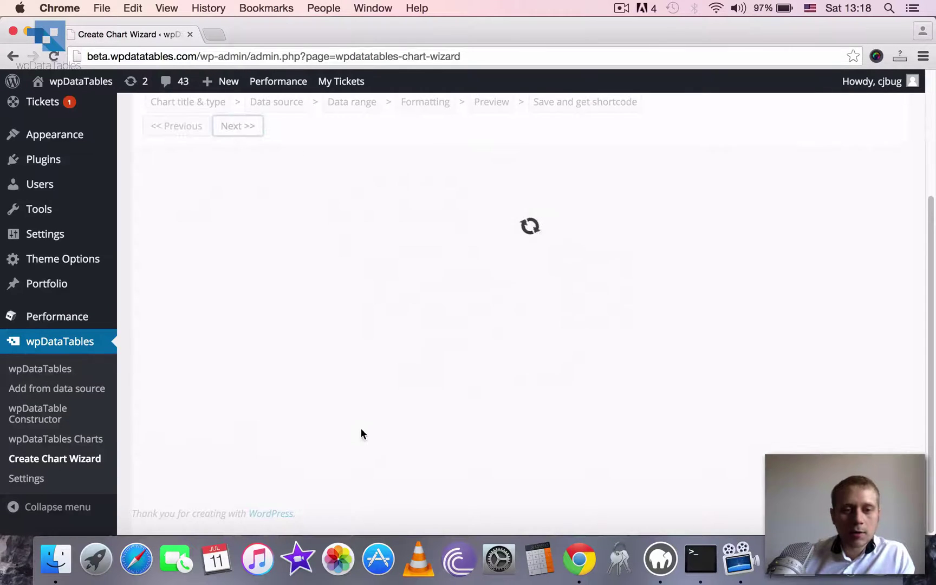
# Step: Preview the stacked fruit bars for John, Paul, George and Ringo, then go to wpDataTables Settings
pyautogui.click(255, 443)
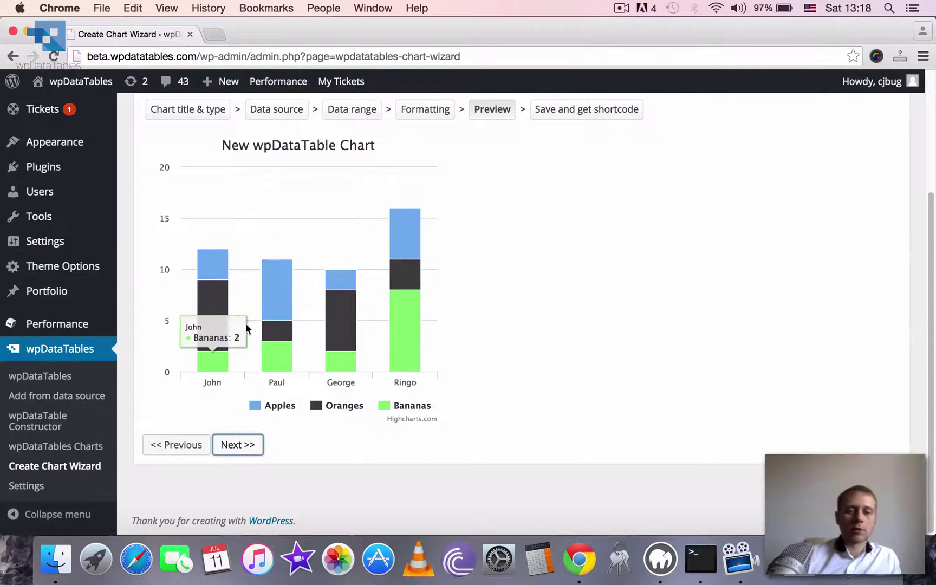
pyautogui.scroll(3, 554, 161)
pyautogui.scroll(-2, 298, 448)
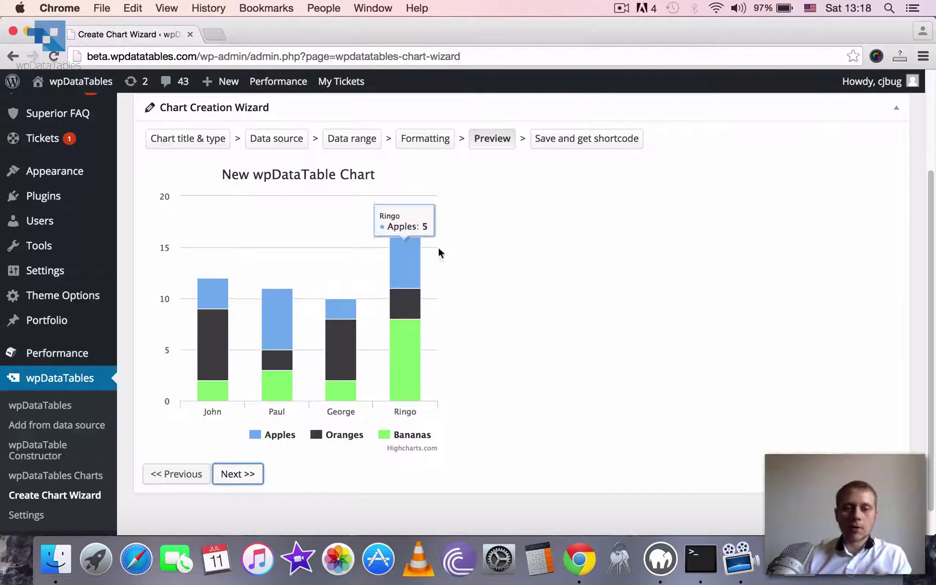
pyautogui.scroll(-1, 371, 311)
pyautogui.scroll(-1, 370, 311)
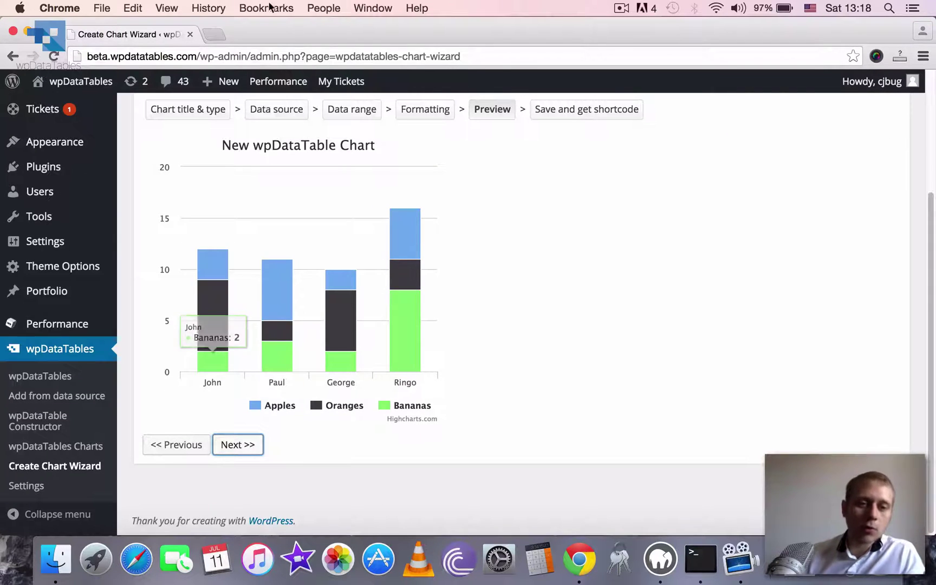
pyautogui.click(38, 486)
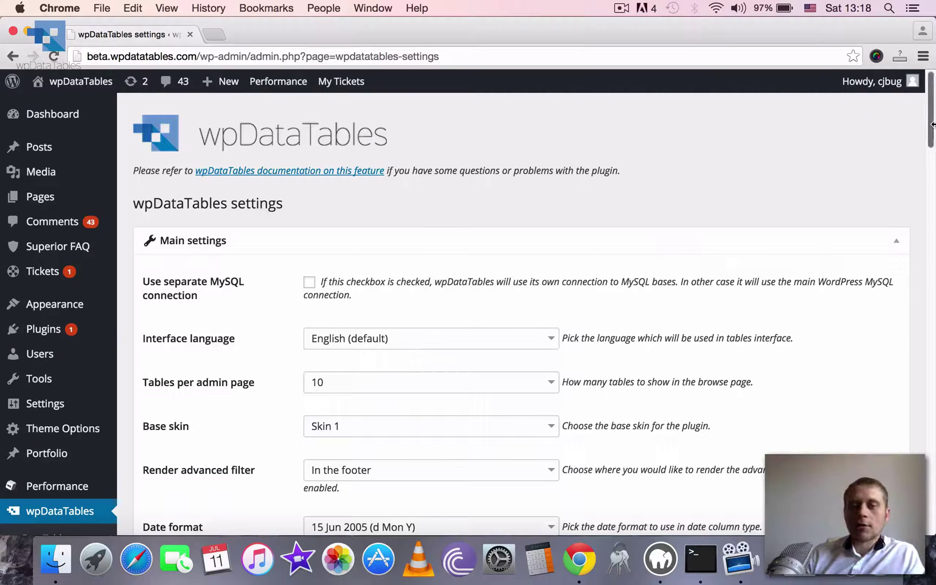
# Step: Scroll through the wpDataTables main settings page to review its options
pyautogui.moveTo(931, 115); pyautogui.dragTo(929, 144)
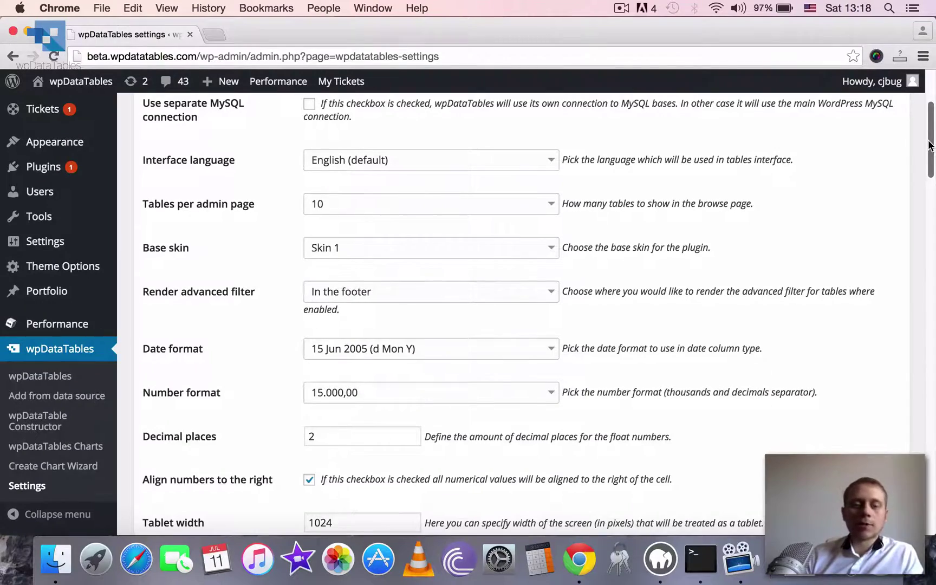
pyautogui.moveTo(928, 145); pyautogui.dragTo(928, 220)
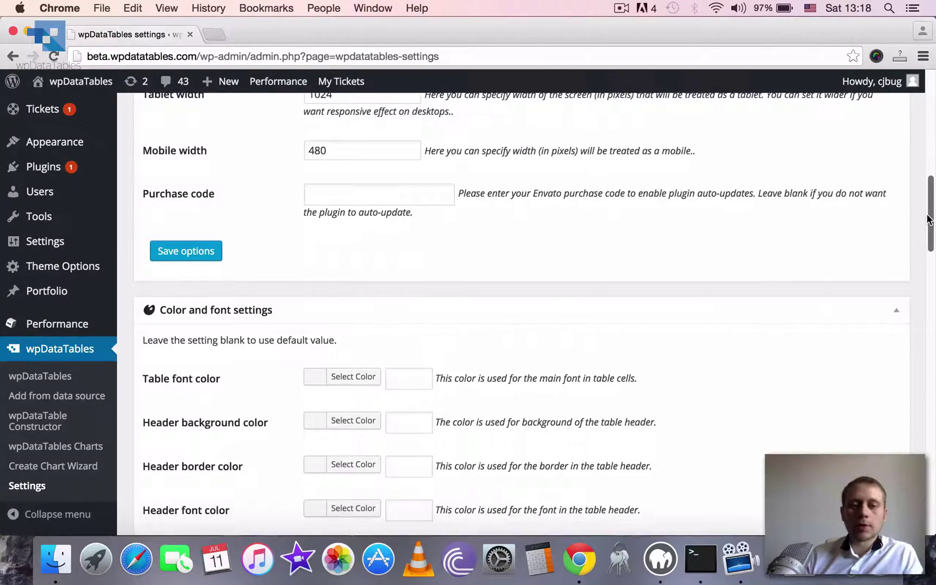
pyautogui.scroll(15, 383, 363)
pyautogui.moveTo(928, 136); pyautogui.dragTo(926, 110)
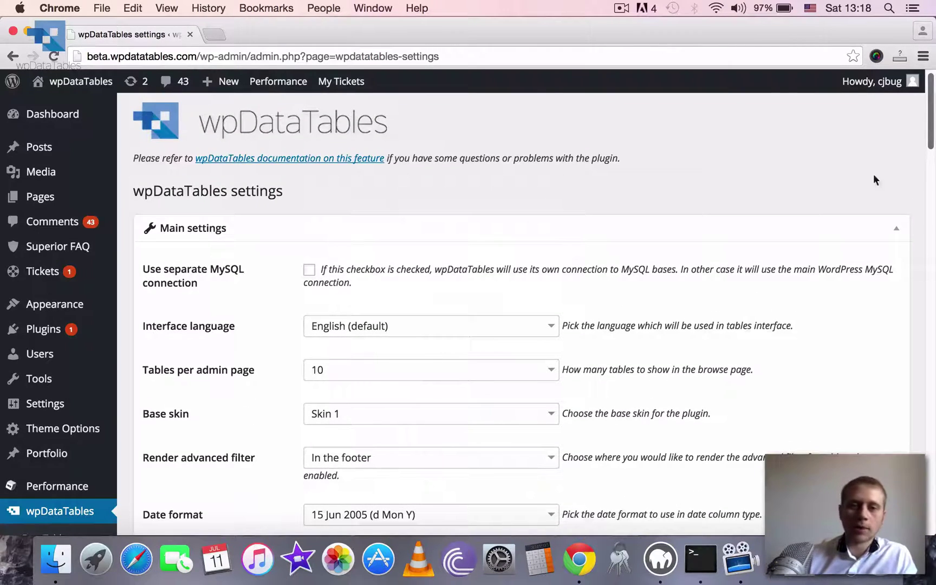
pyautogui.moveTo(932, 125); pyautogui.dragTo(932, 206)
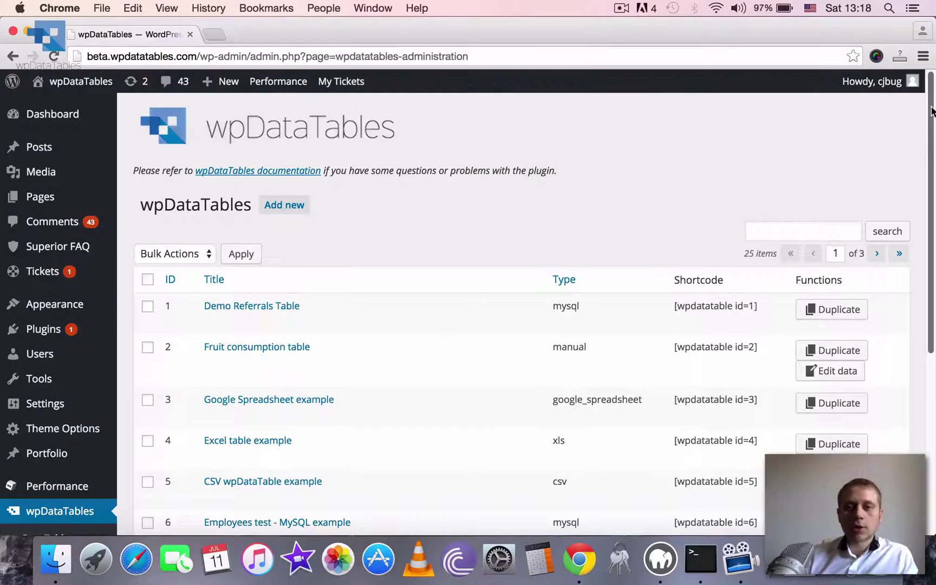
pyautogui.moveTo(931, 111); pyautogui.dragTo(926, 185)
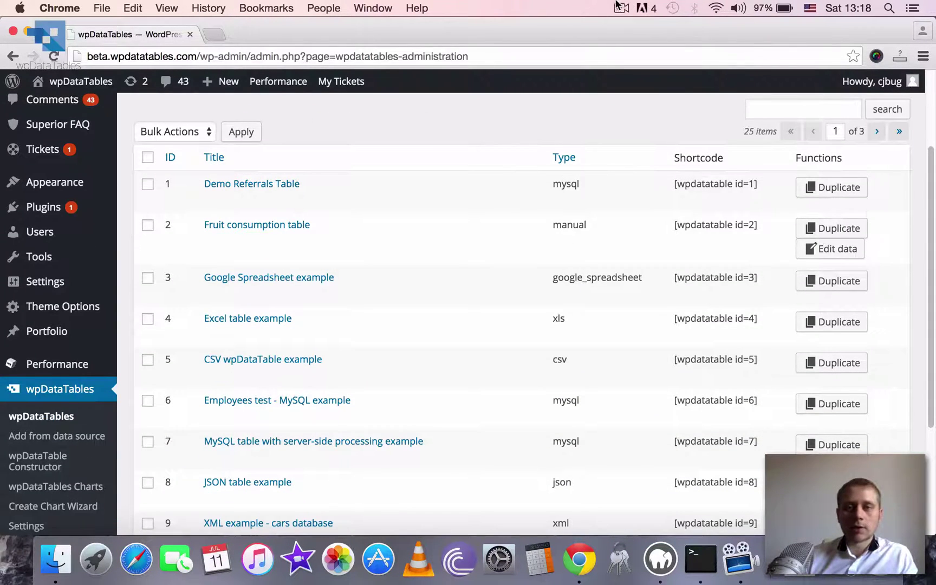